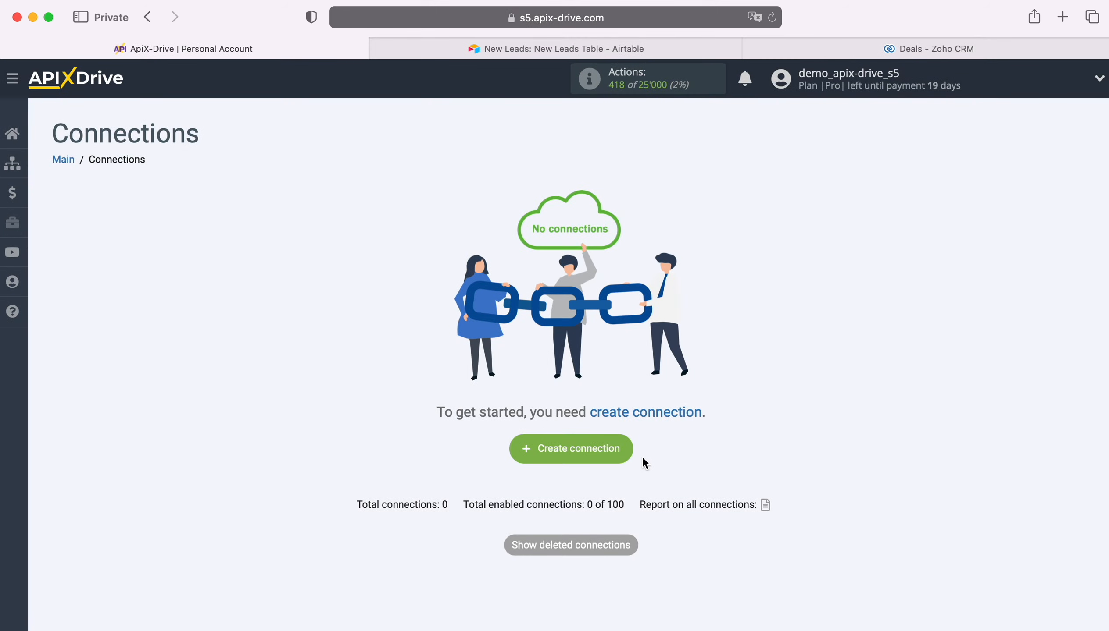
Start a new connection with Airtable as its data source system
left_click(628, 445)
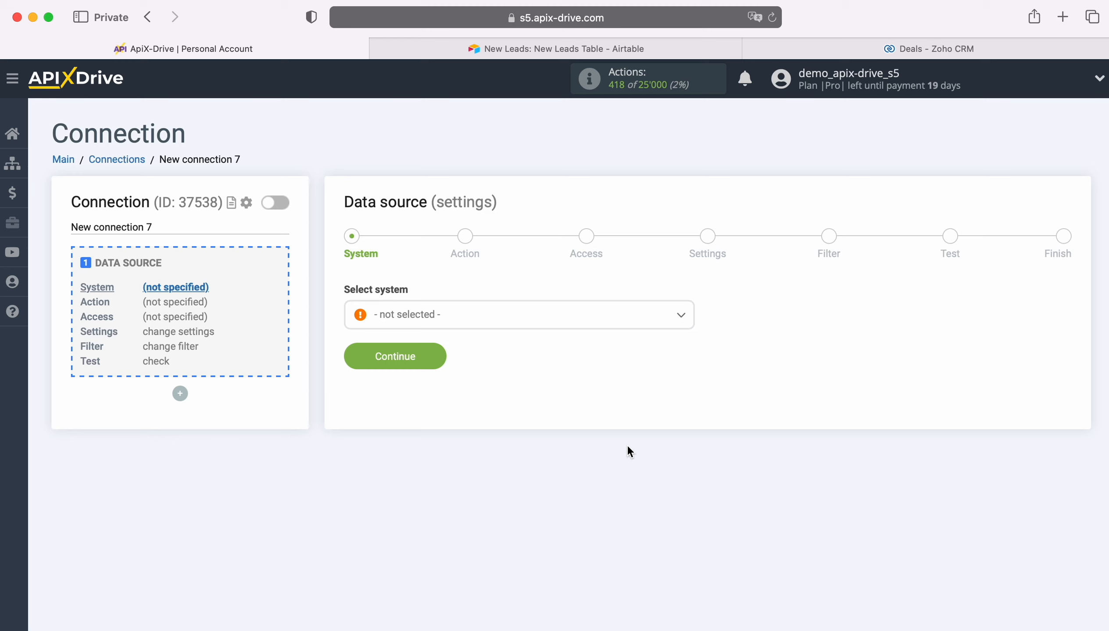
left_click(484, 315)
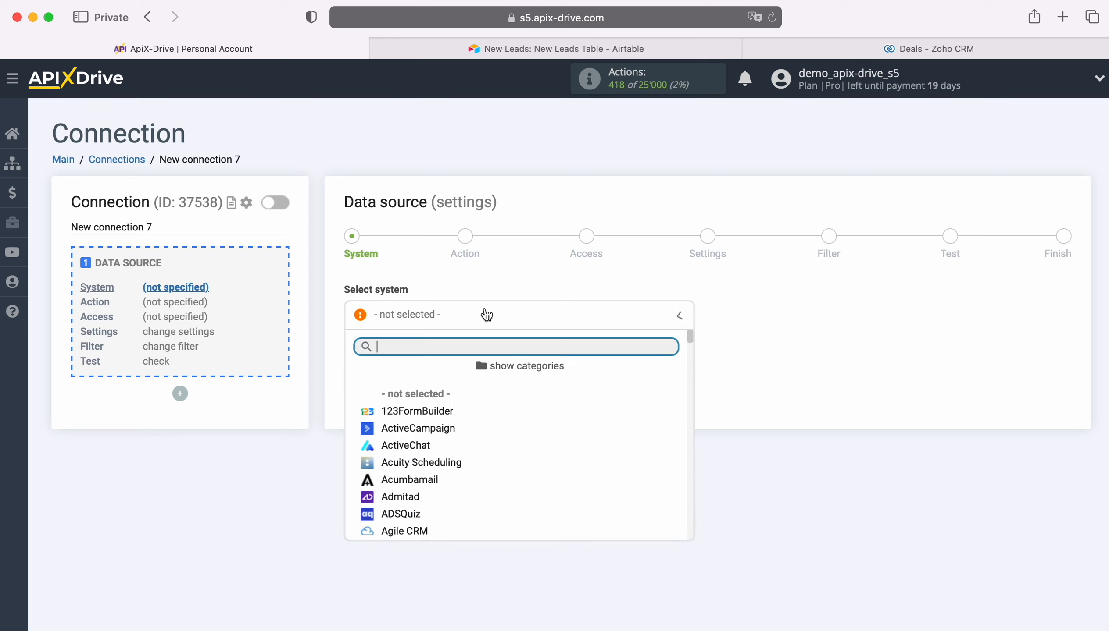
scroll(532, 416, "down", 2)
scroll(551, 425, "down", 2)
left_click(402, 445)
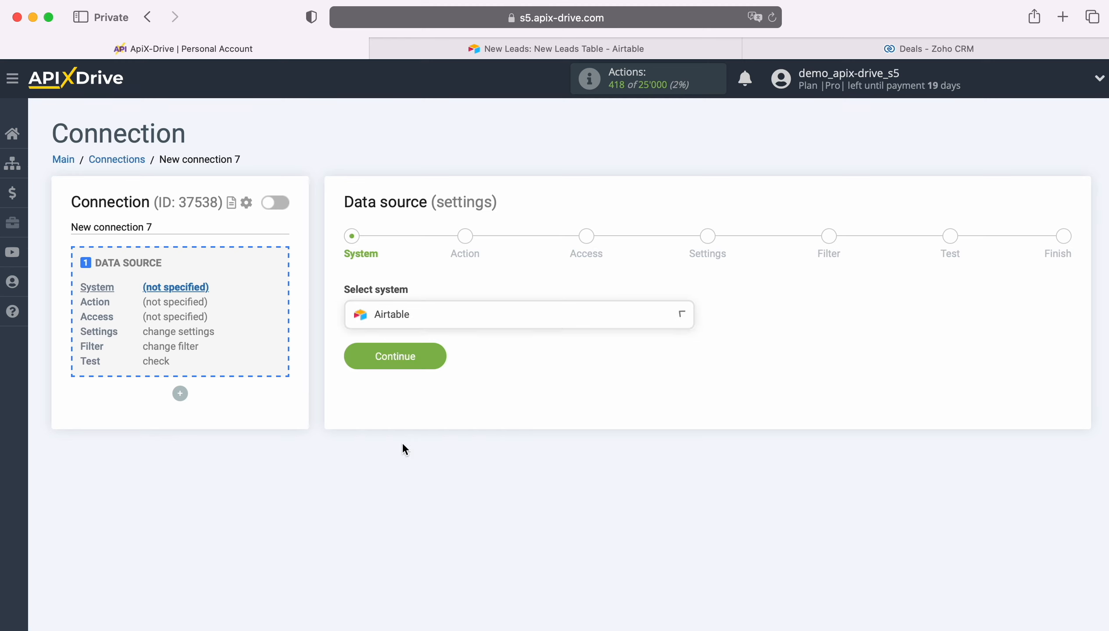
left_click(433, 356)
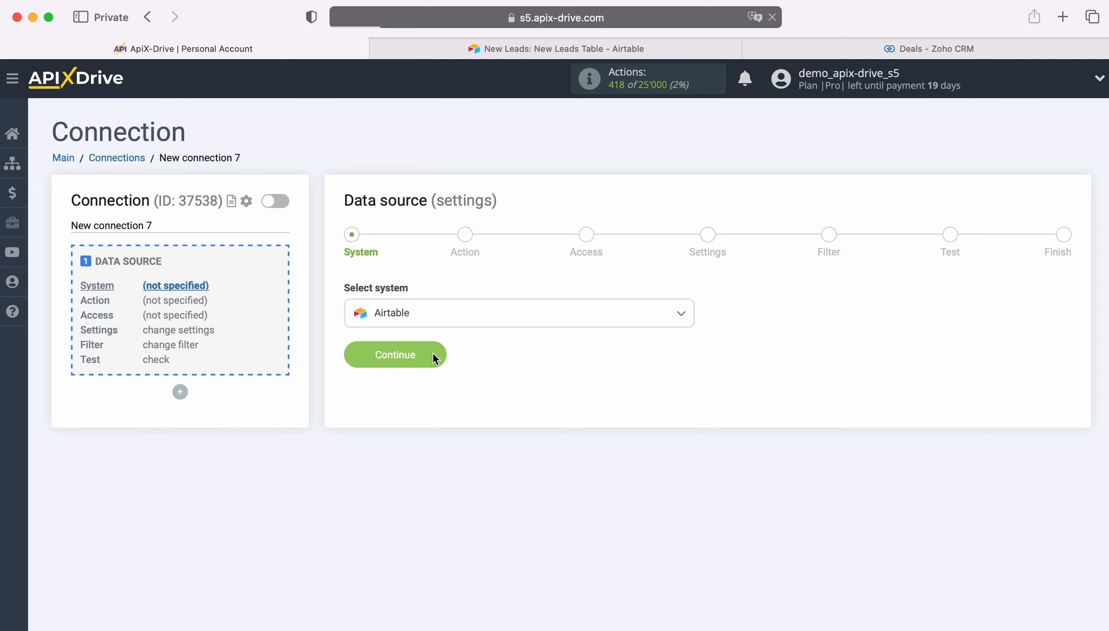
Choose Get ROWS (new) as the Airtable action and continue to the Access step
left_click(513, 320)
left_click(438, 389)
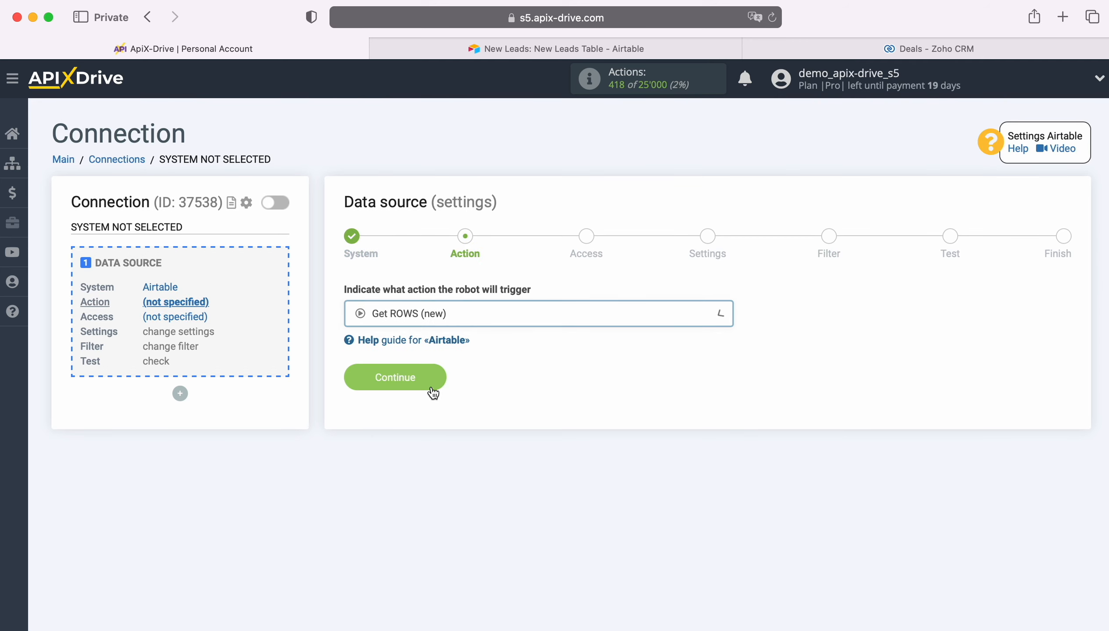
left_click(436, 376)
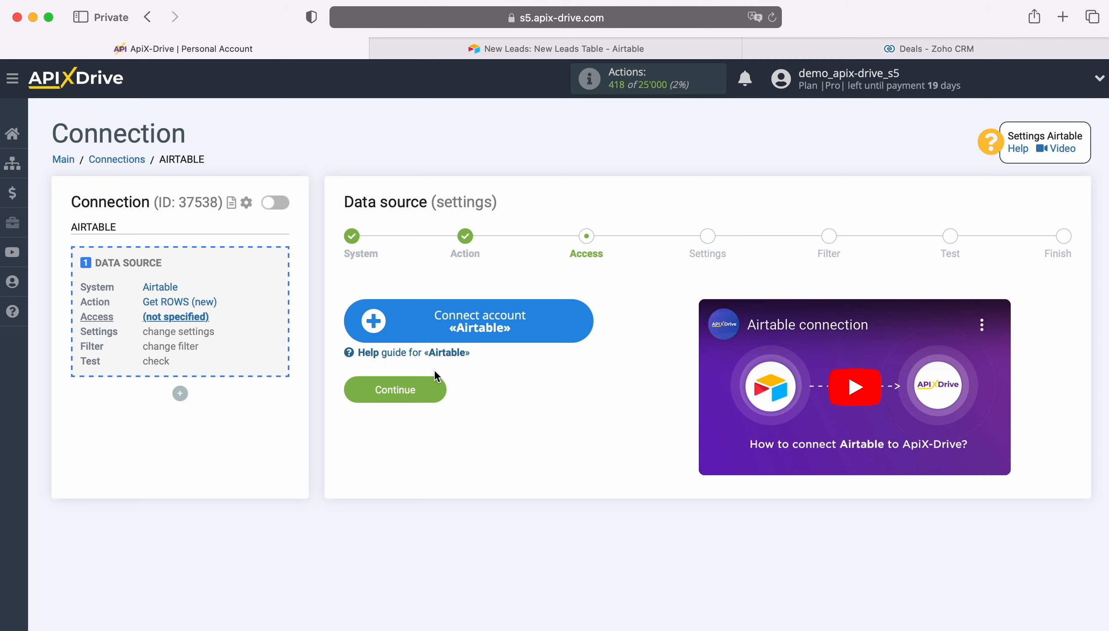
Sign in to the Airtable account with the saved e-mail and password
left_click(585, 321)
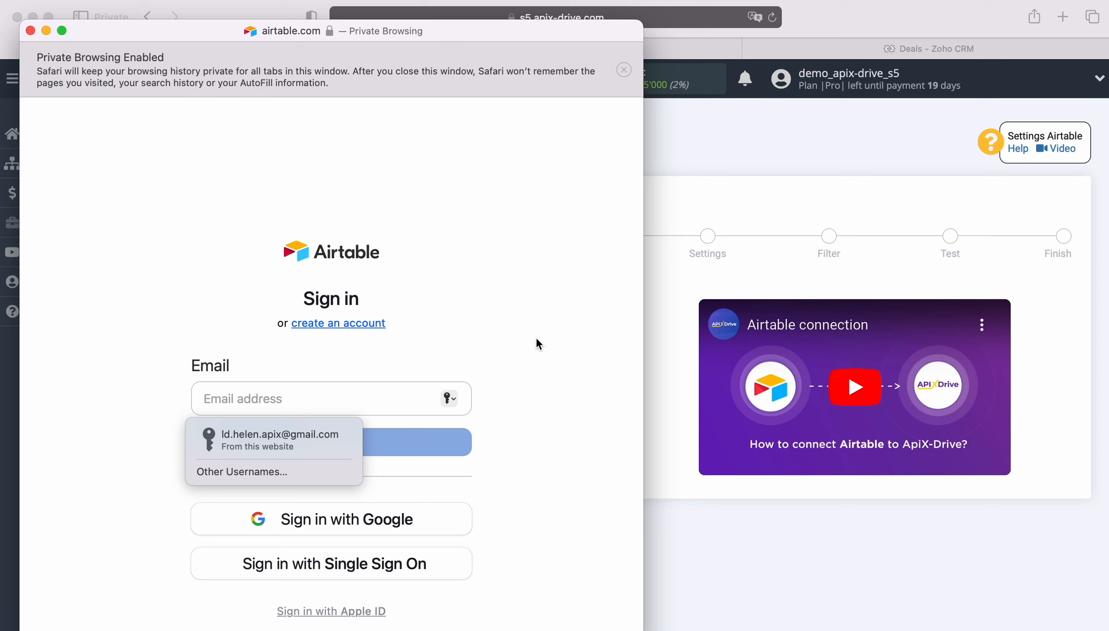
left_click(331, 442)
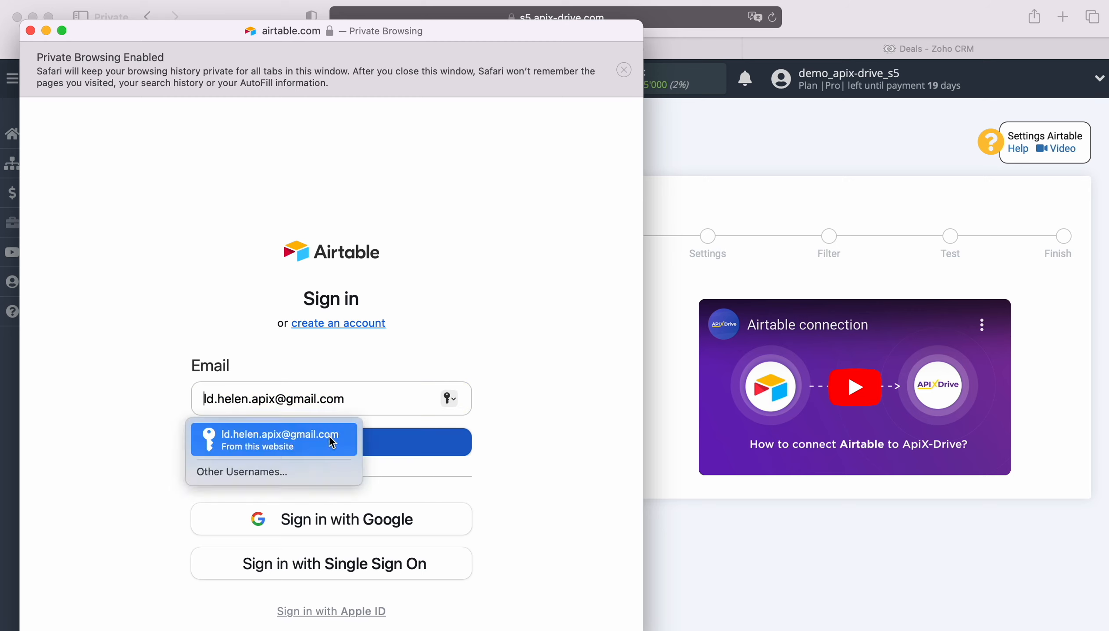
left_click(330, 441)
left_click(291, 464)
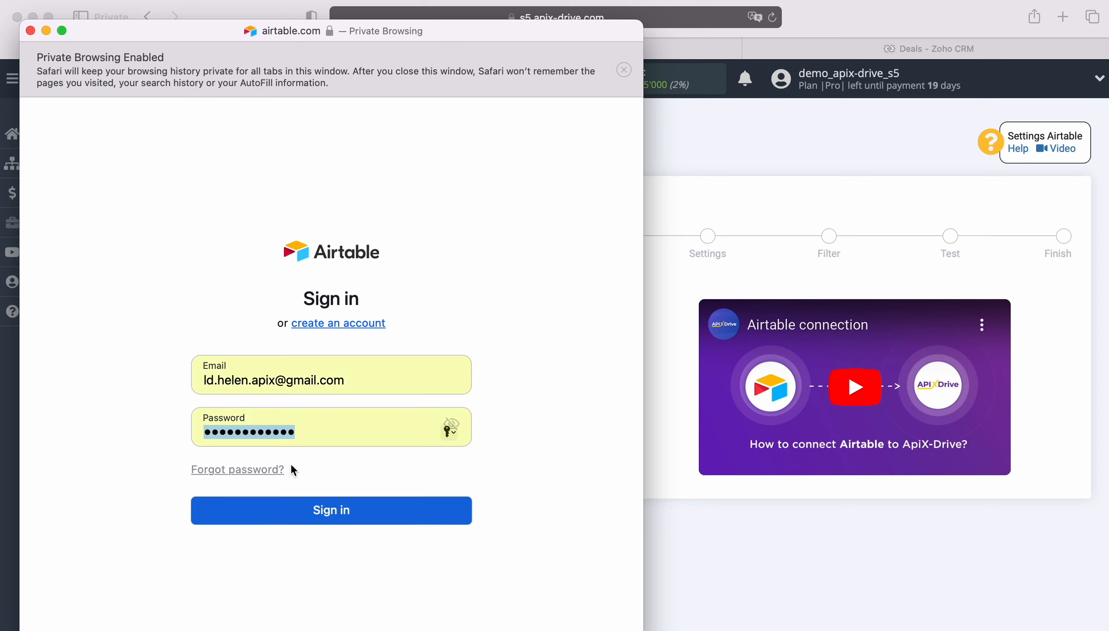
left_click(336, 521)
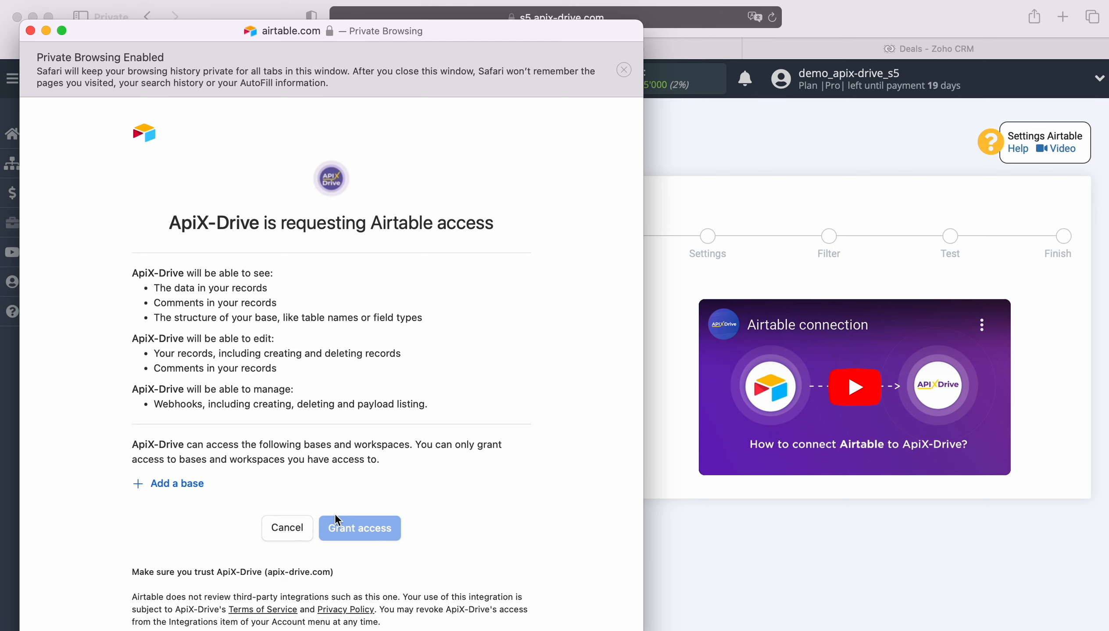
Grant ApiX-Drive access to the New Leads and New Orders bases
left_click(189, 484)
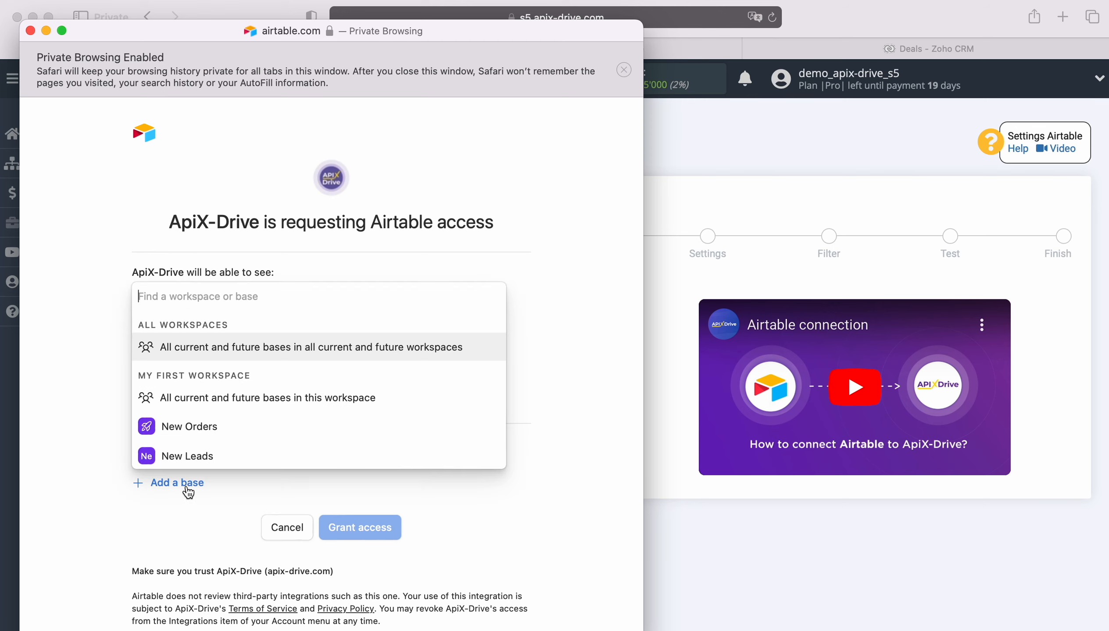
left_click(186, 460)
left_click(194, 527)
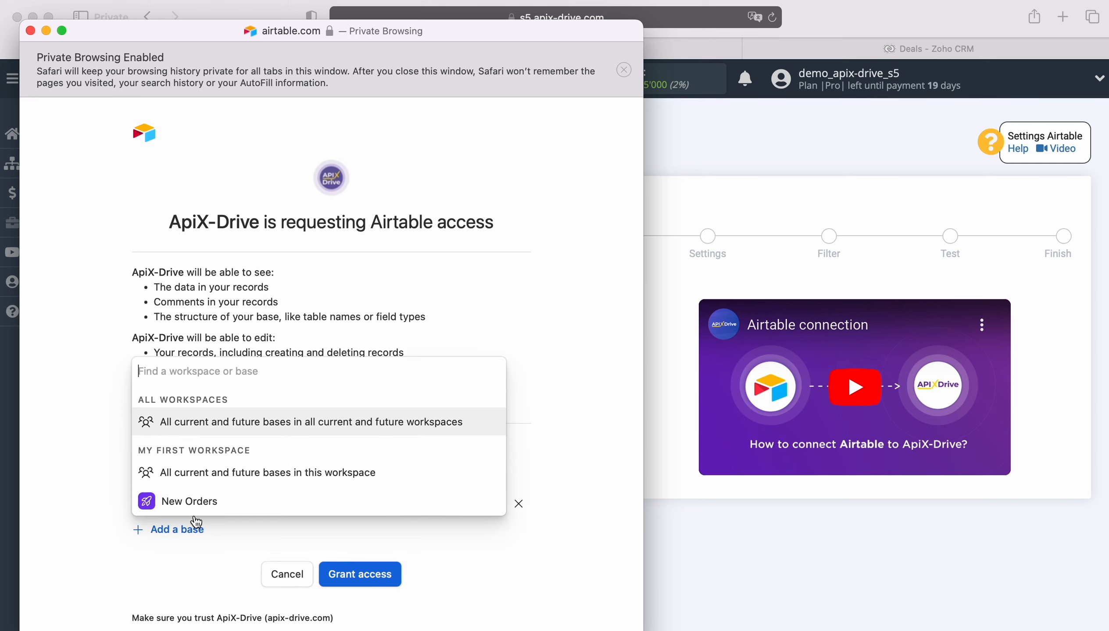
left_click(194, 501)
left_click(361, 599)
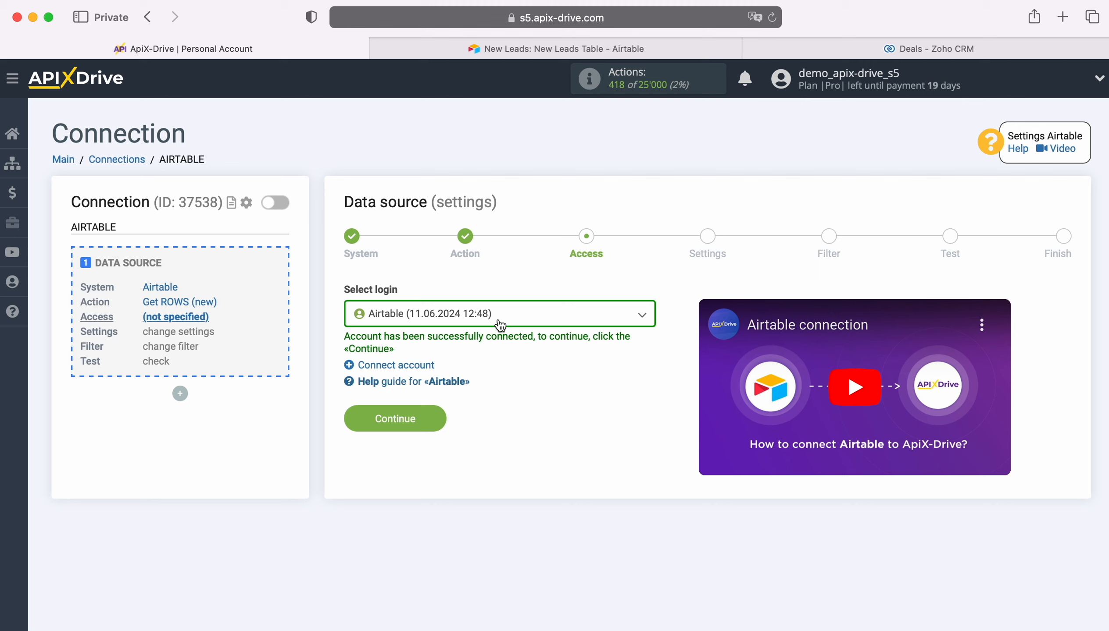
Select the connected Airtable login and continue to the source settings
left_click(501, 325)
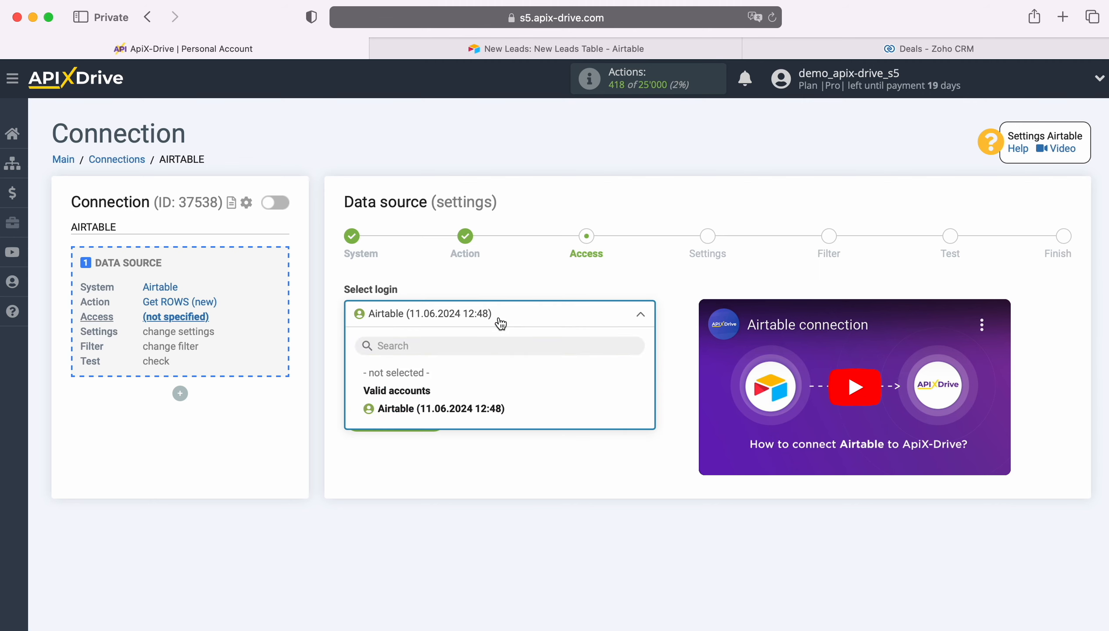
left_click(486, 409)
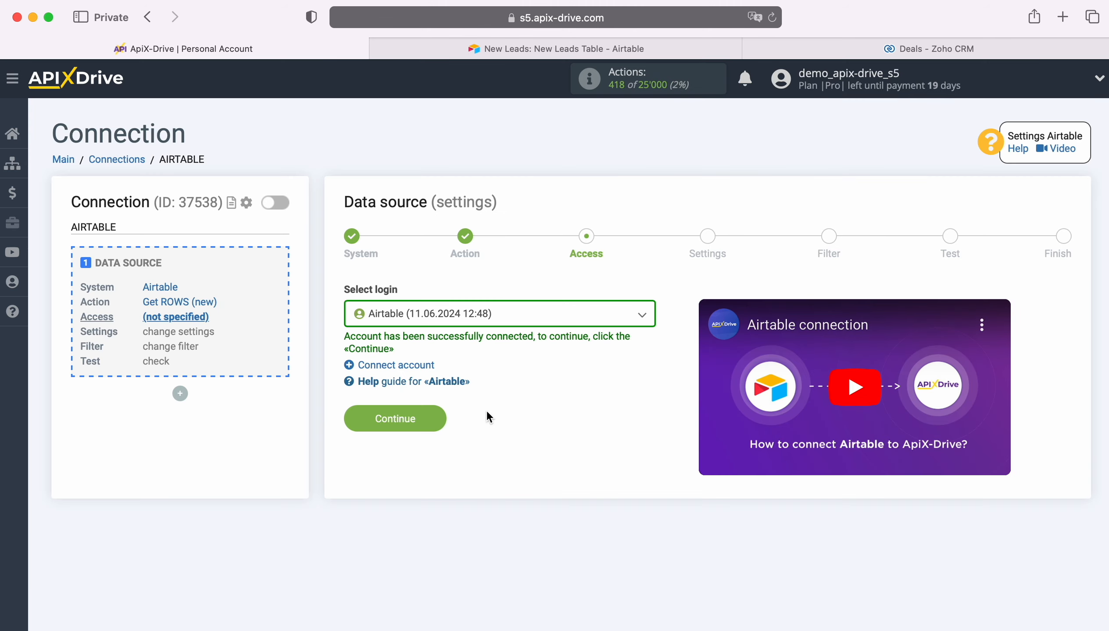
left_click(442, 416)
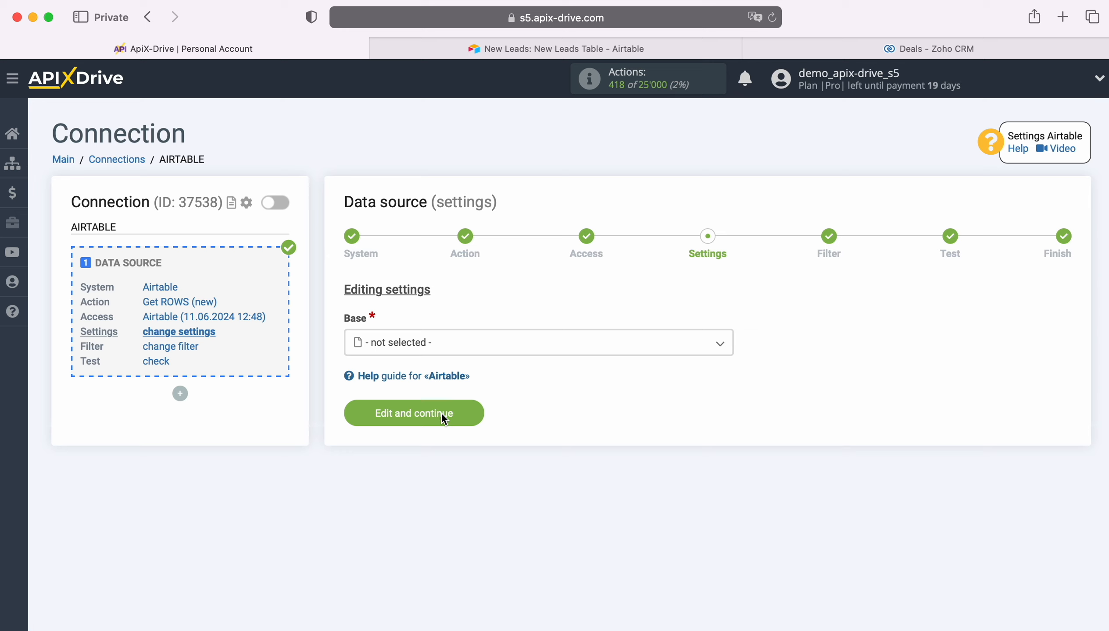
Set the base to New Leads and the table to New Leads Table, then view the created-time column choices
left_click(453, 345)
left_click(416, 438)
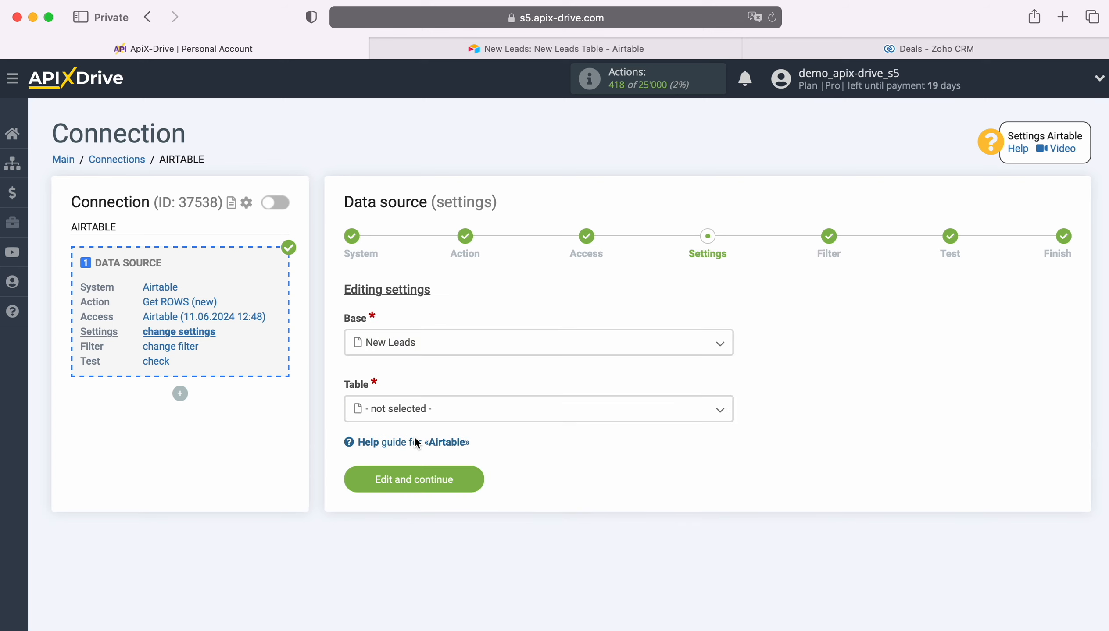
left_click(412, 407)
left_click(414, 486)
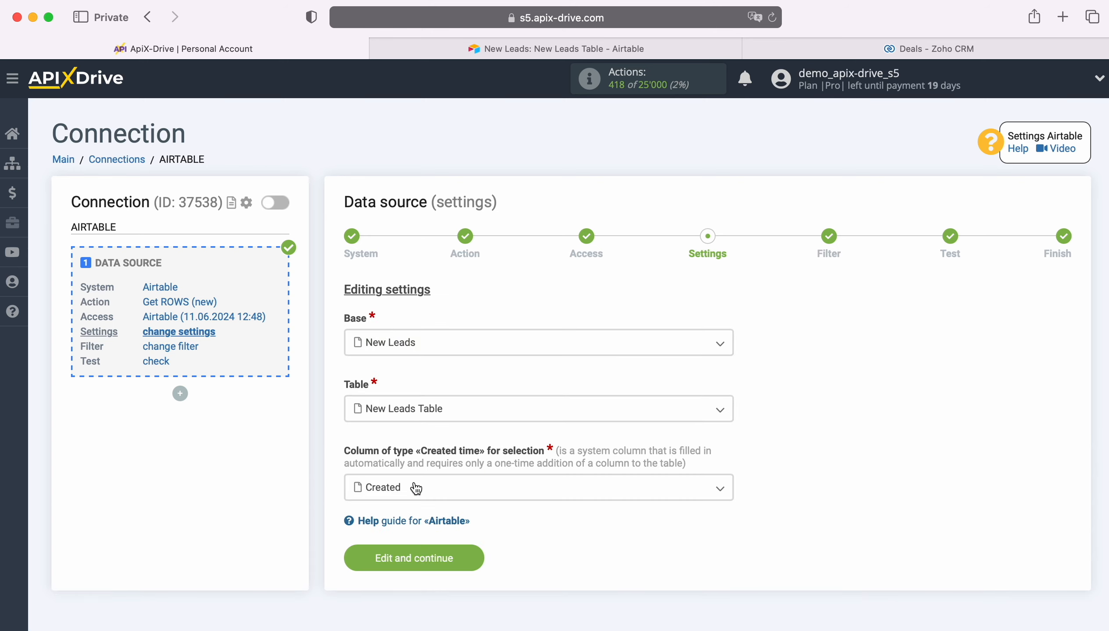
left_click(416, 488)
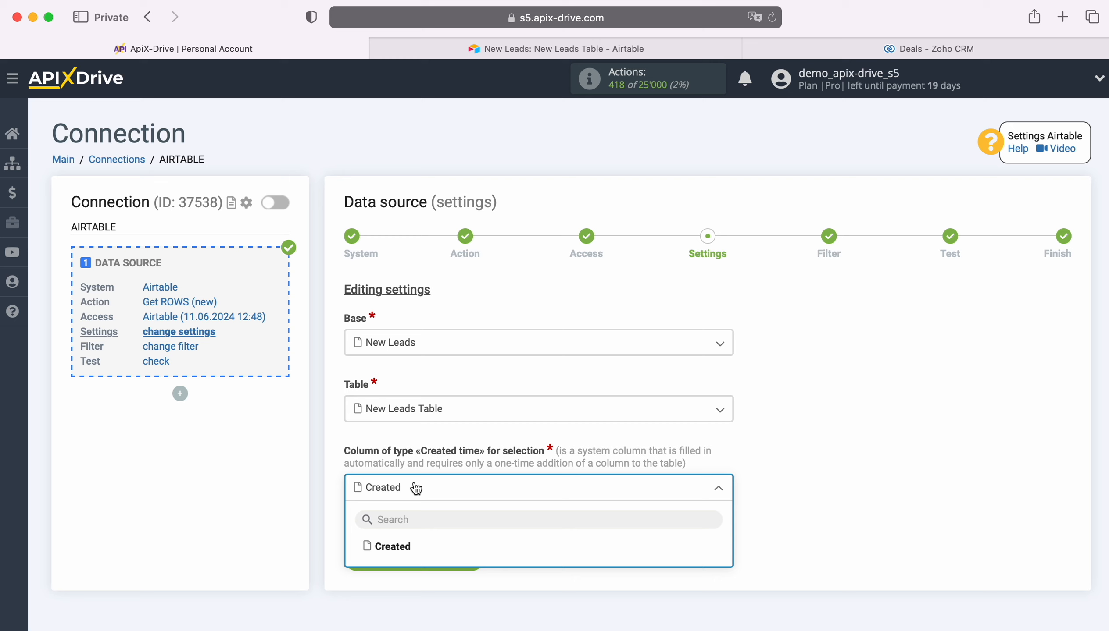
In the Airtable New Leads Table, browse to the Created time field type, cancel without adding a field, and return to ApiX-Drive
left_click(484, 53)
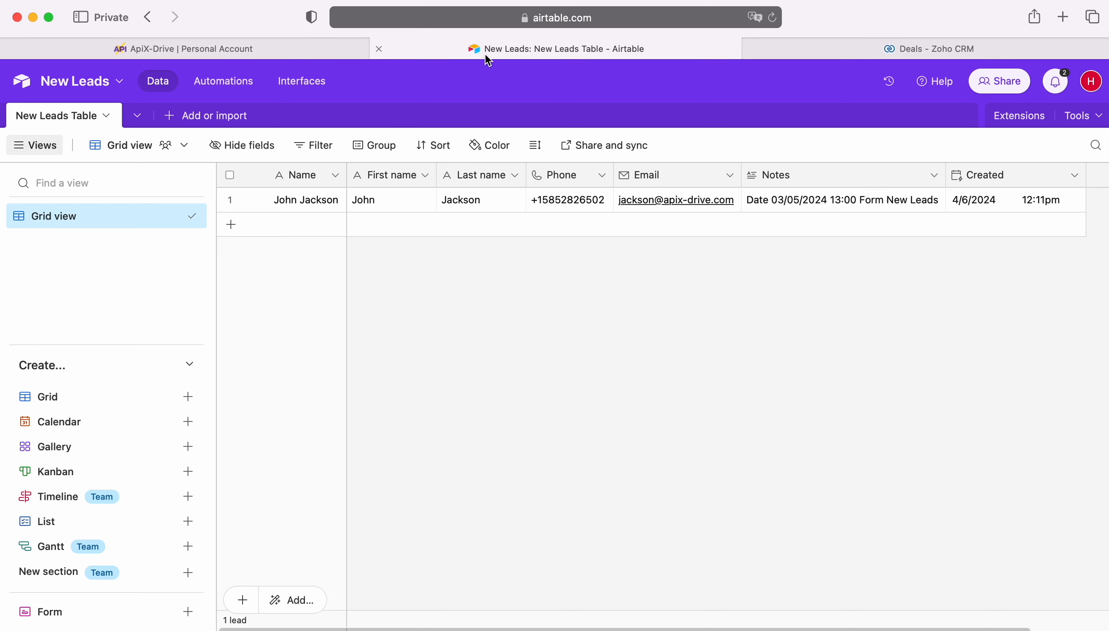
scroll(818, 311, "right", 1)
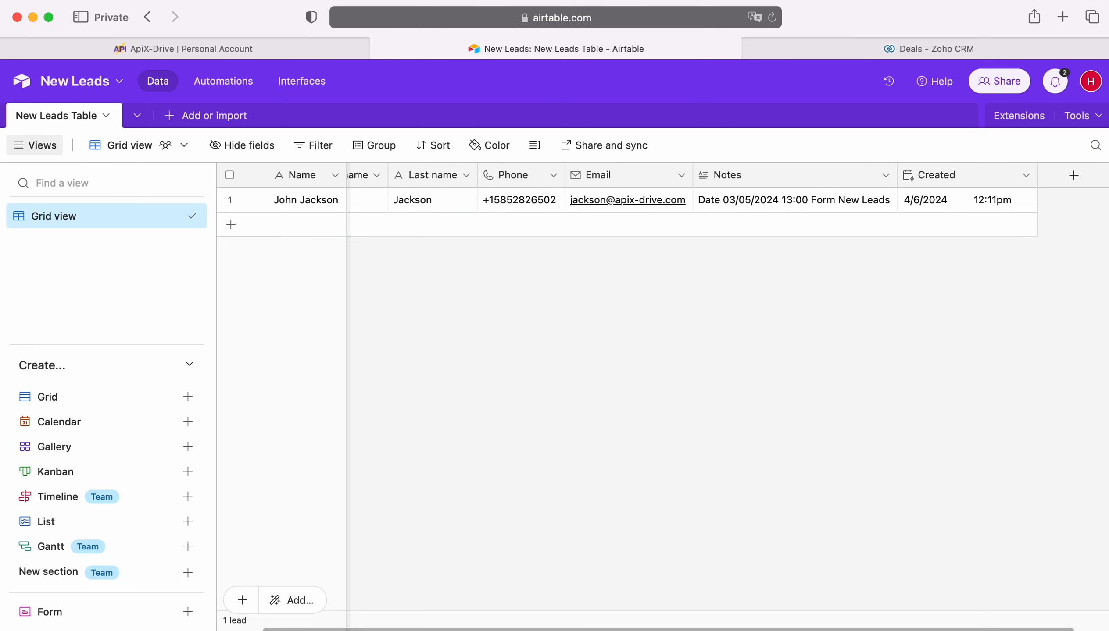
left_click(1072, 176)
scroll(867, 358, "down", 10)
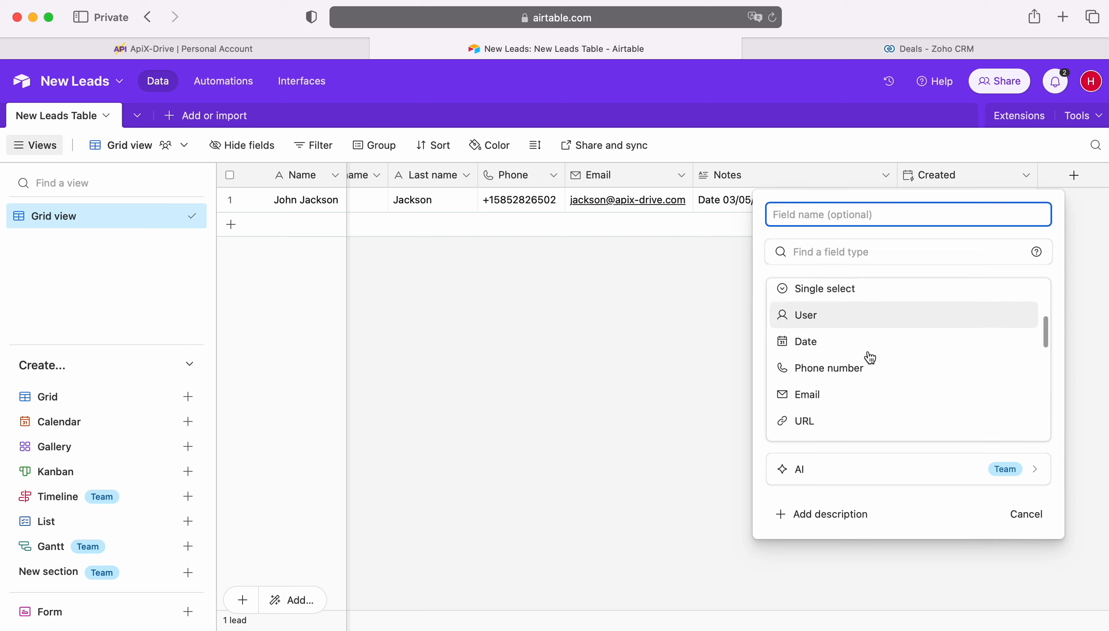
scroll(869, 358, "down", 5)
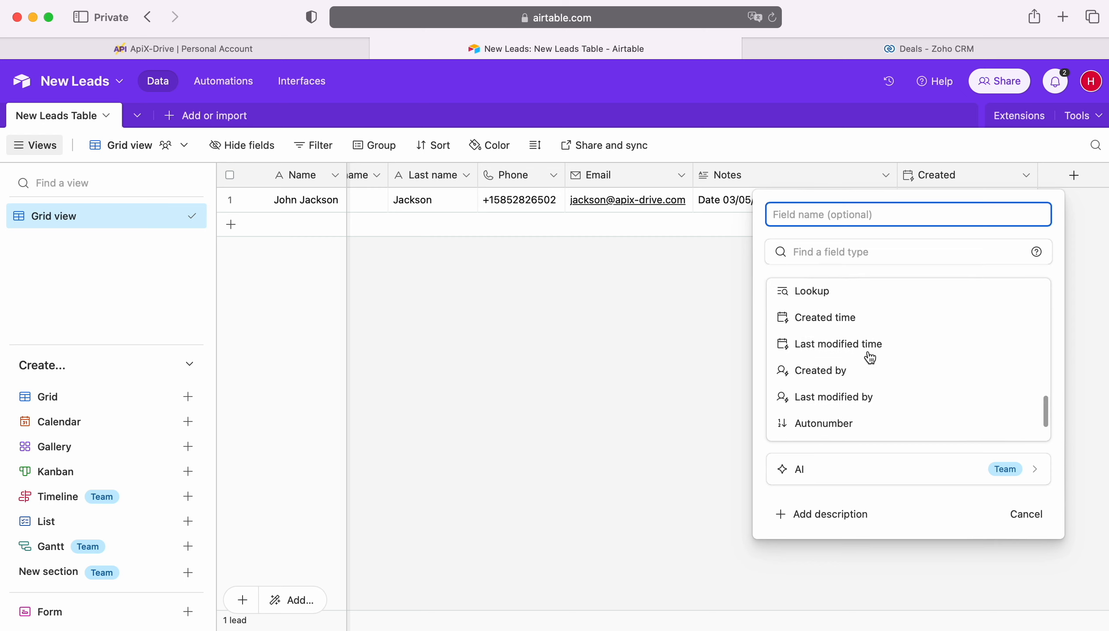
left_click(700, 311)
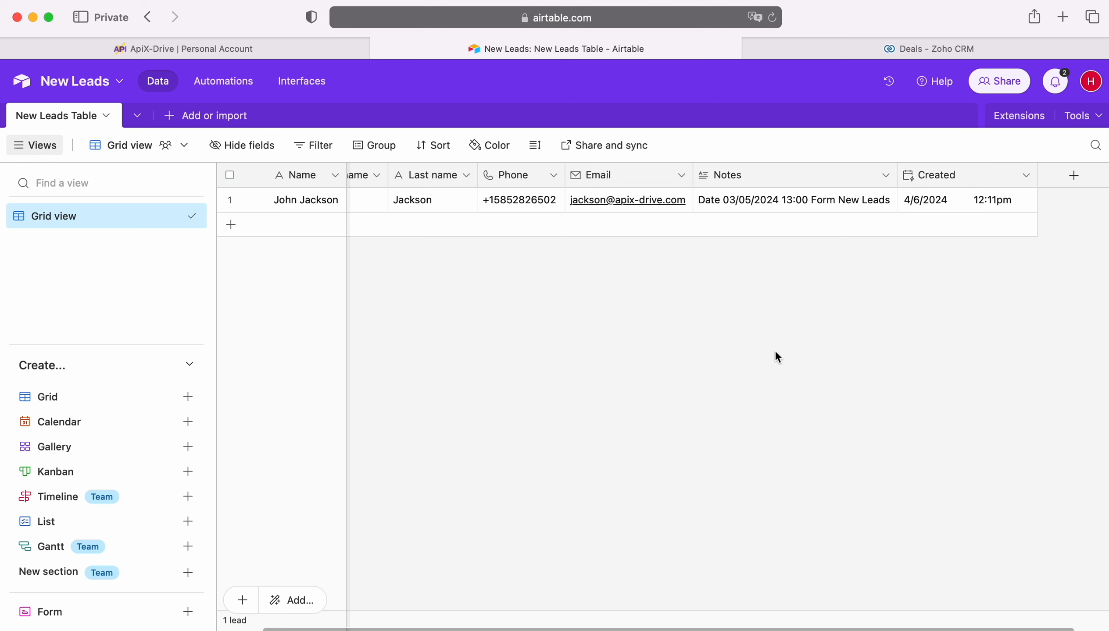
left_click(241, 51)
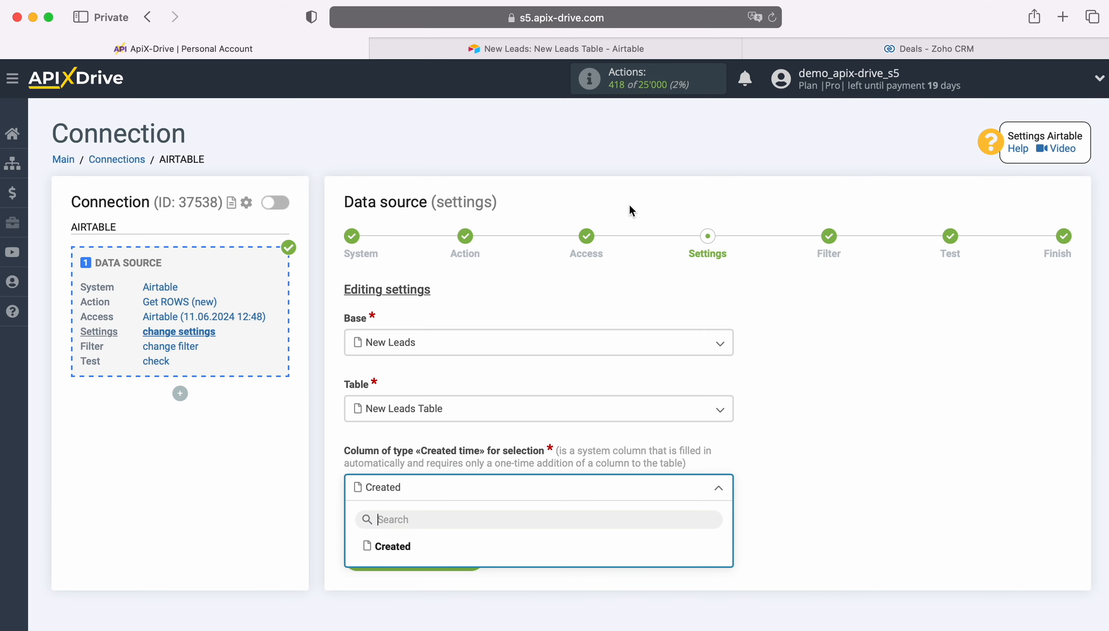
Use Created as the created-time column, skip filtering, and finish the Airtable source after its test
left_click(390, 553)
left_click(473, 557)
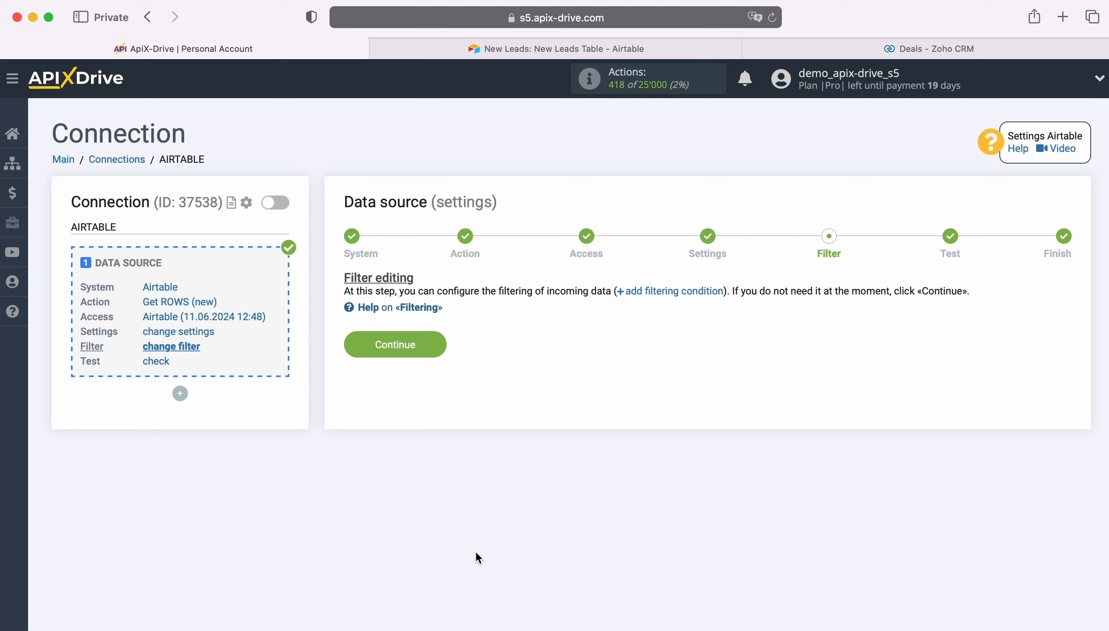
left_click(439, 343)
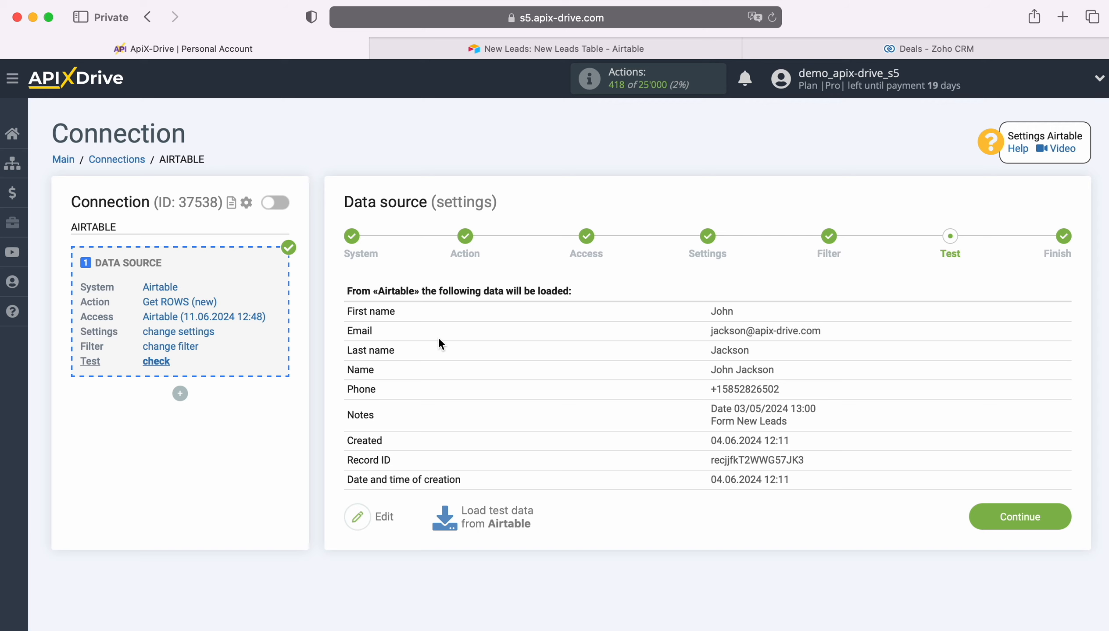
left_click(1059, 515)
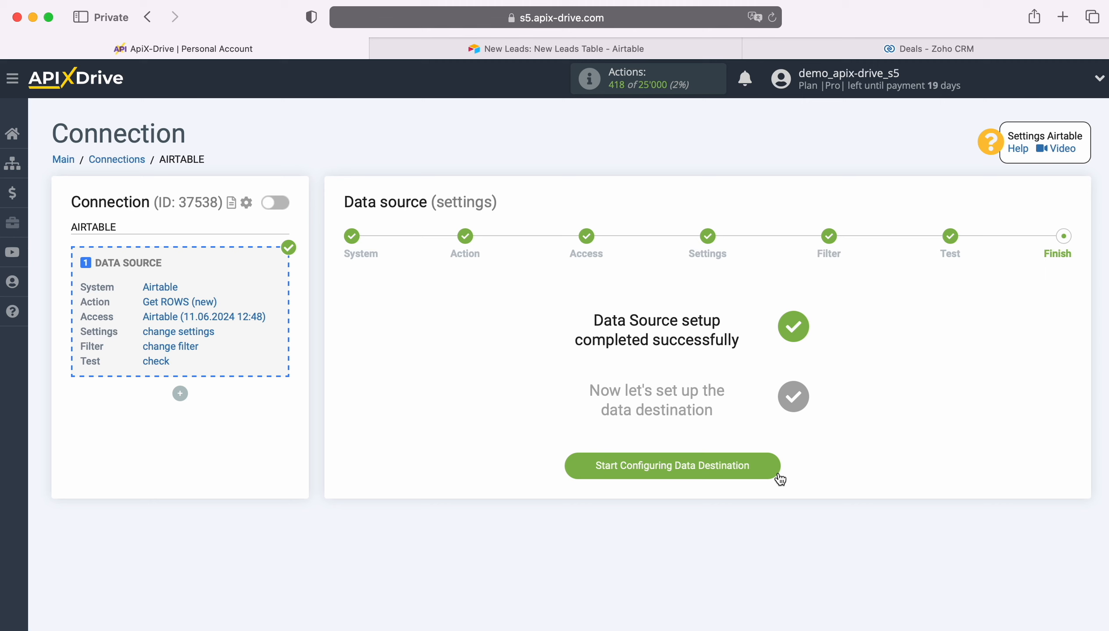
Begin the data destination setup and pick Zoho CRM as its system
left_click(771, 462)
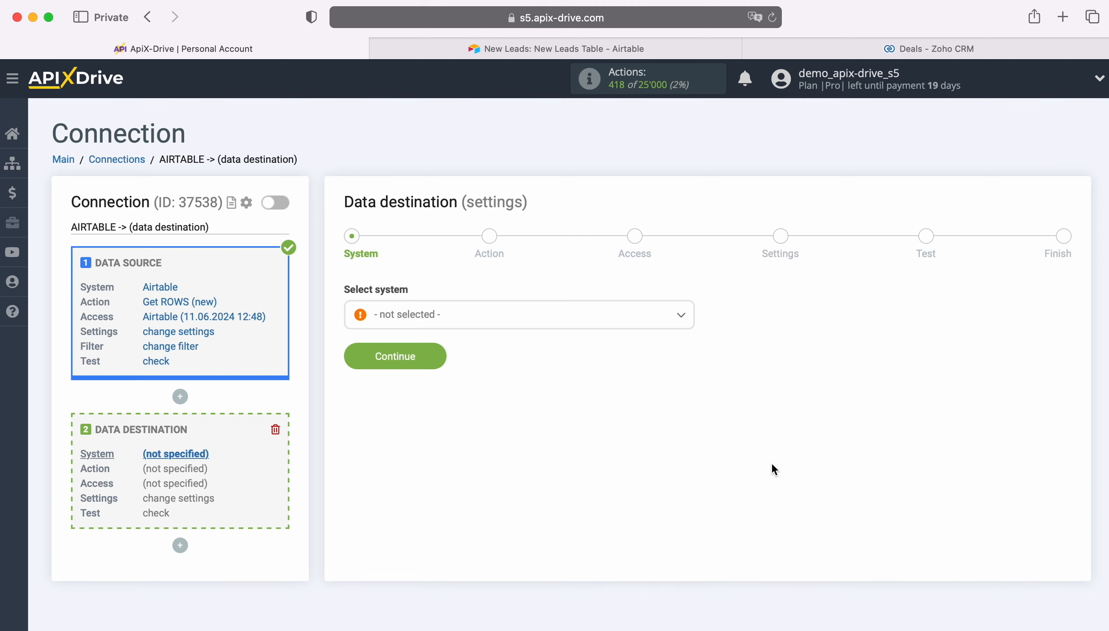
left_click(524, 318)
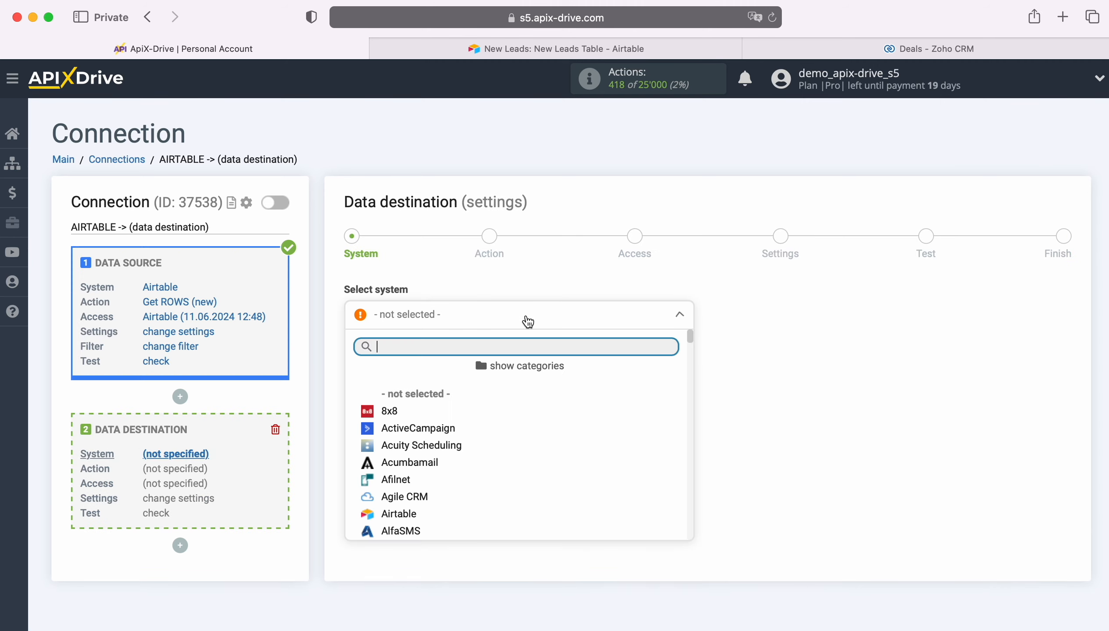
scroll(595, 465, "down", 5)
scroll(598, 468, "down", 15)
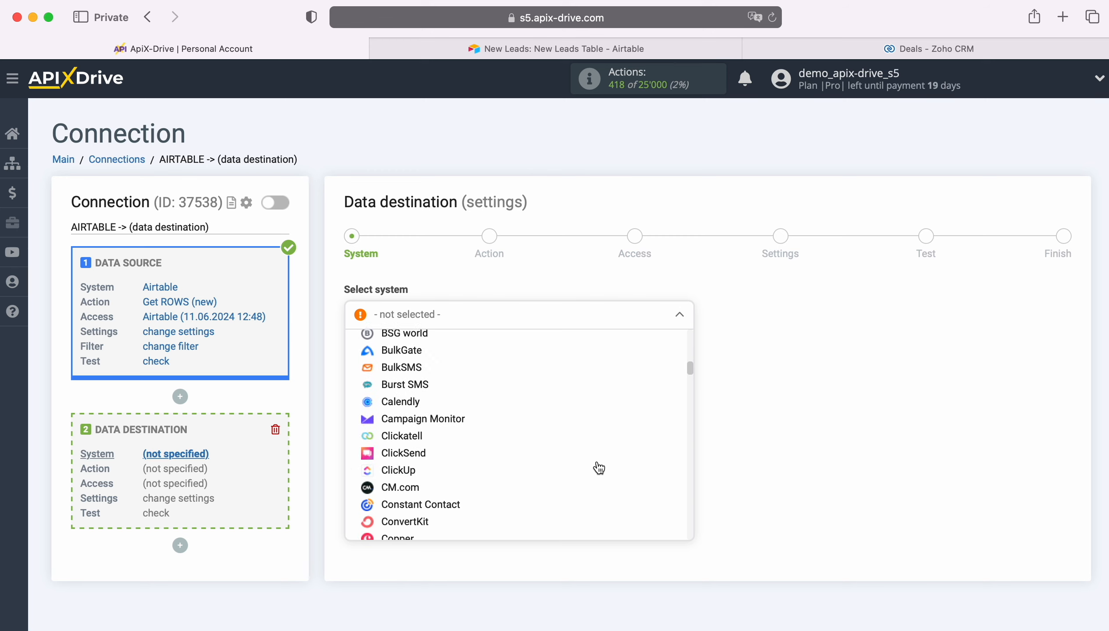
scroll(598, 468, "down", 15)
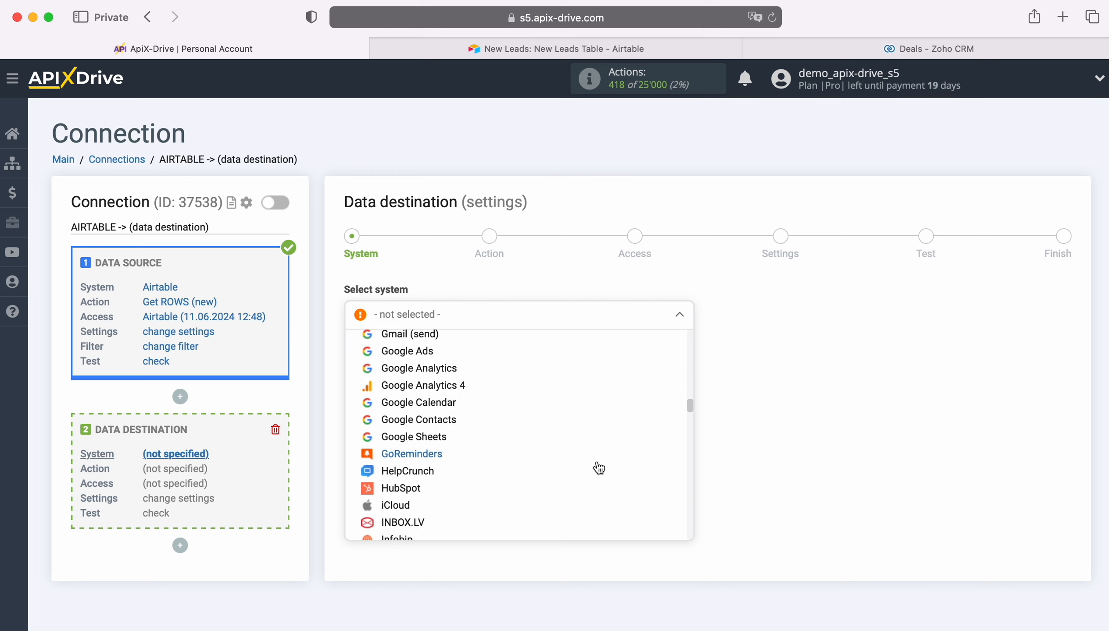
scroll(598, 468, "down", 15)
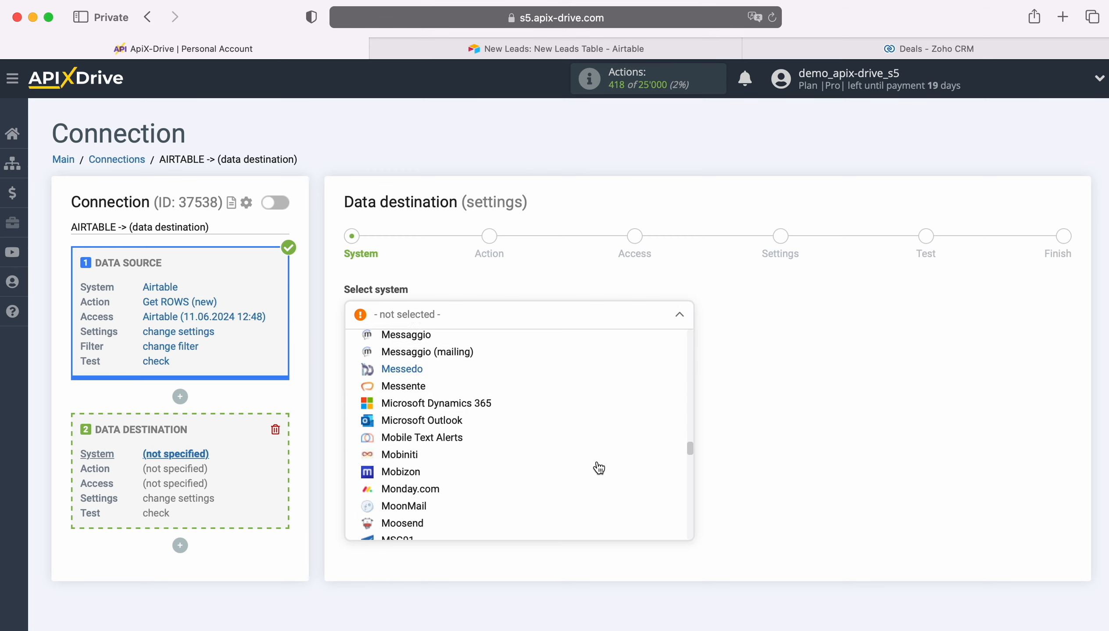
scroll(598, 468, "down", 15)
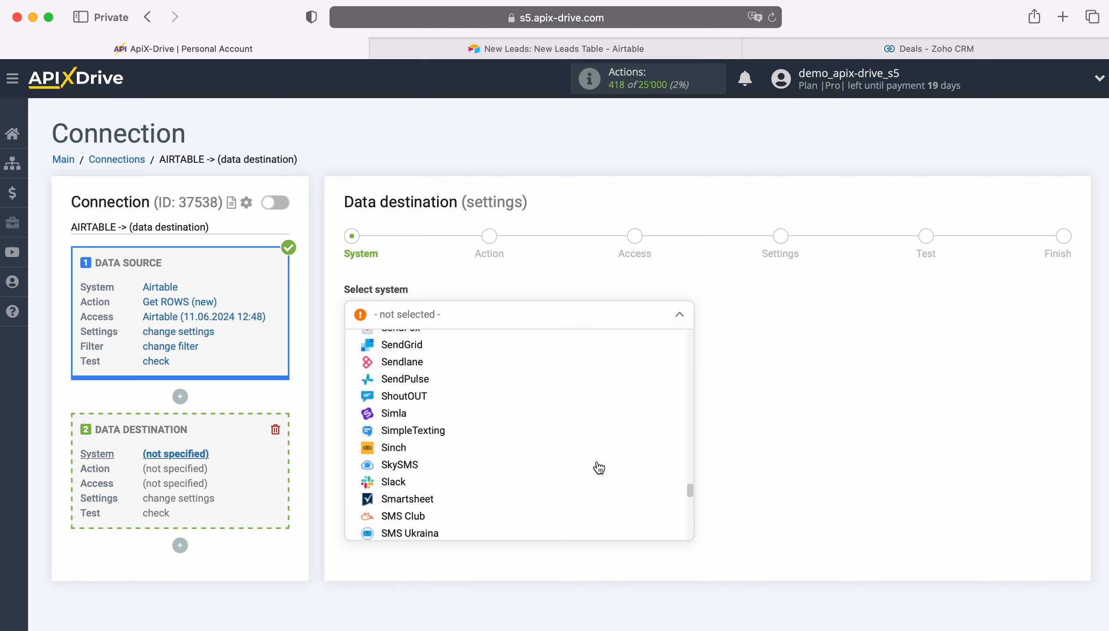
scroll(599, 468, "down", 10)
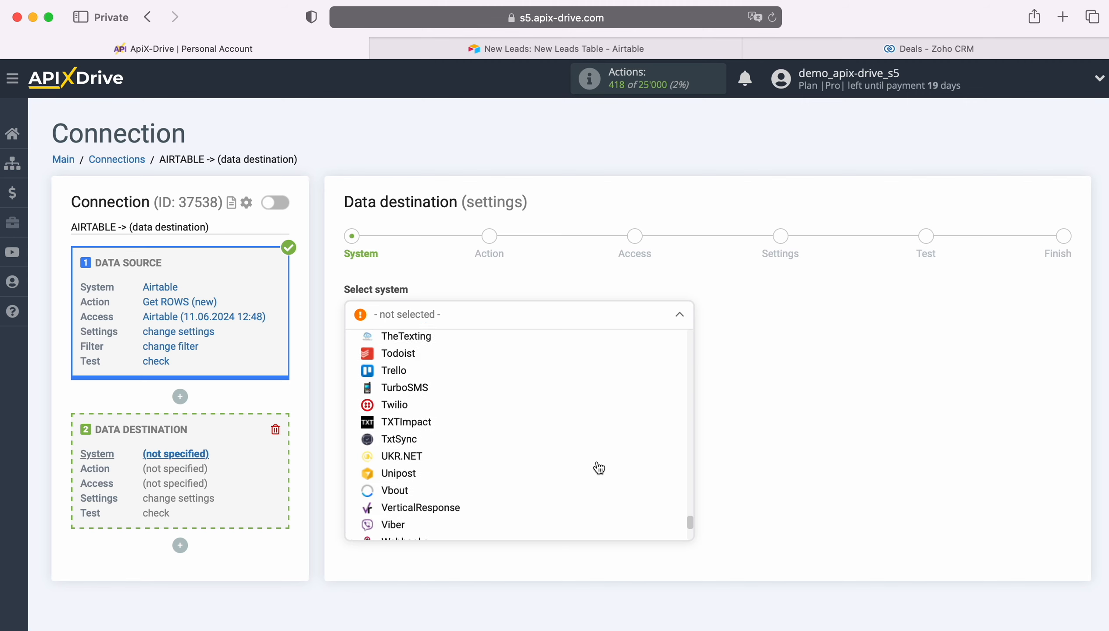
left_click(409, 516)
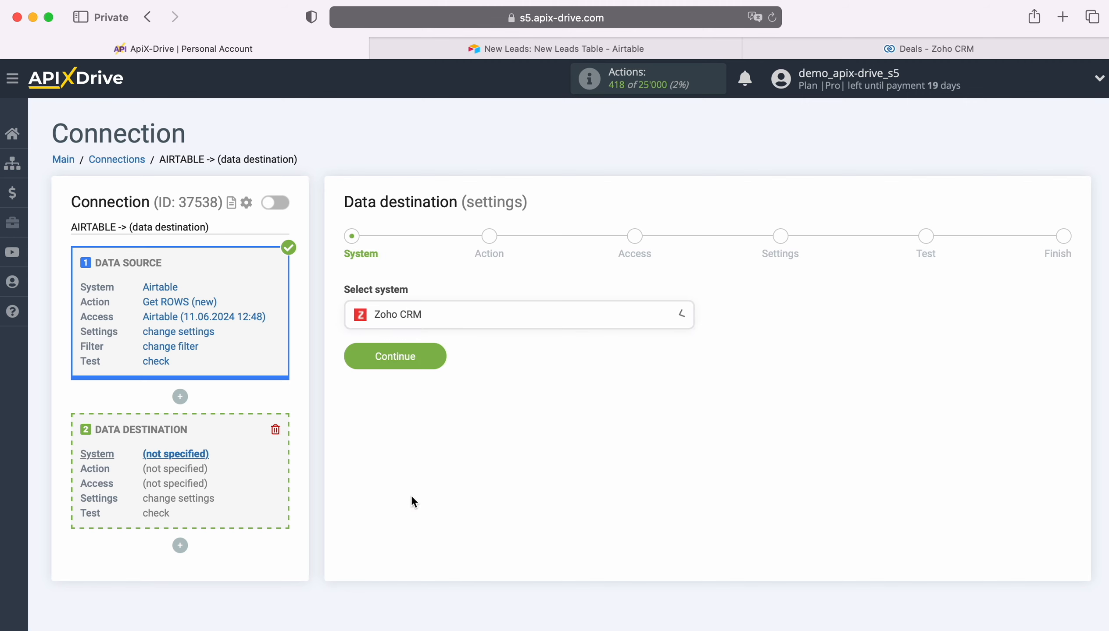
left_click(432, 356)
Set the Zoho CRM action to Create DEAL and start connecting the Zoho CRM account
left_click(457, 319)
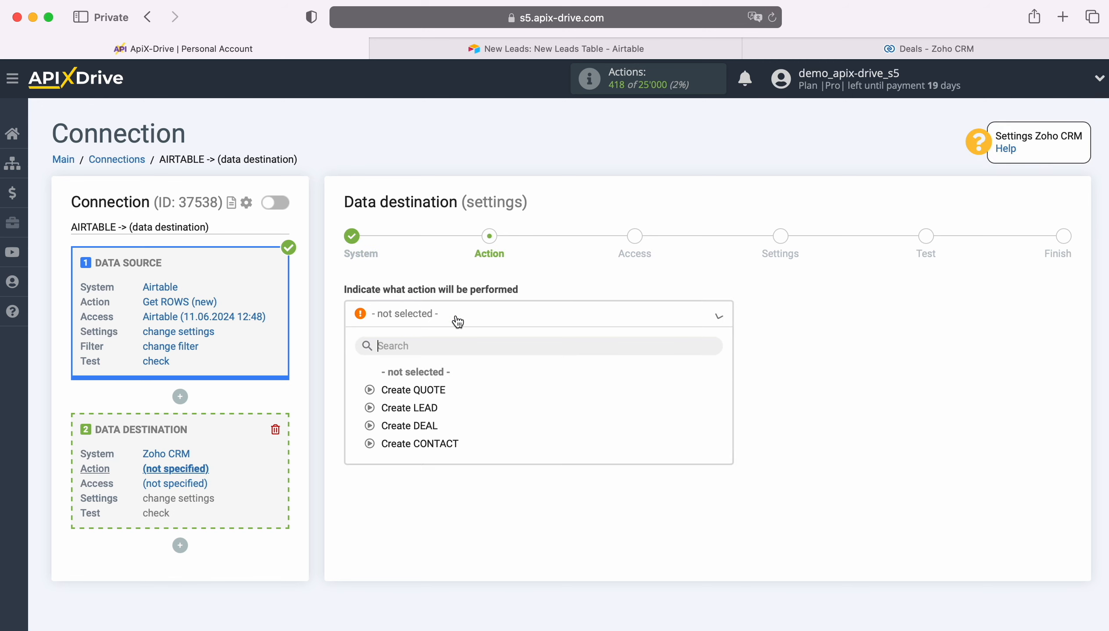
left_click(418, 426)
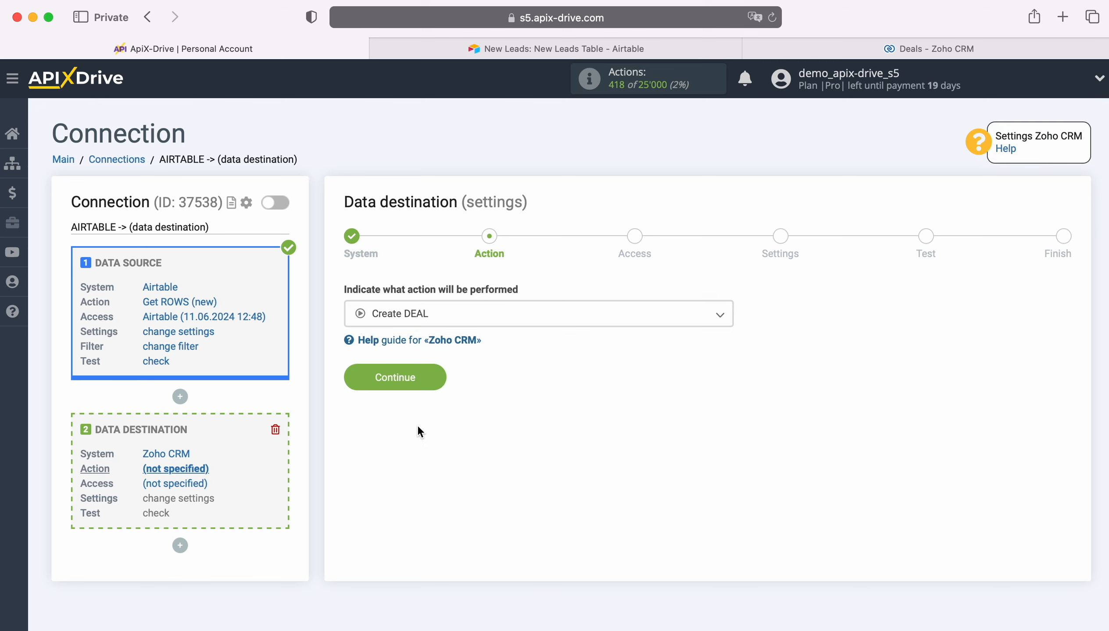
left_click(432, 374)
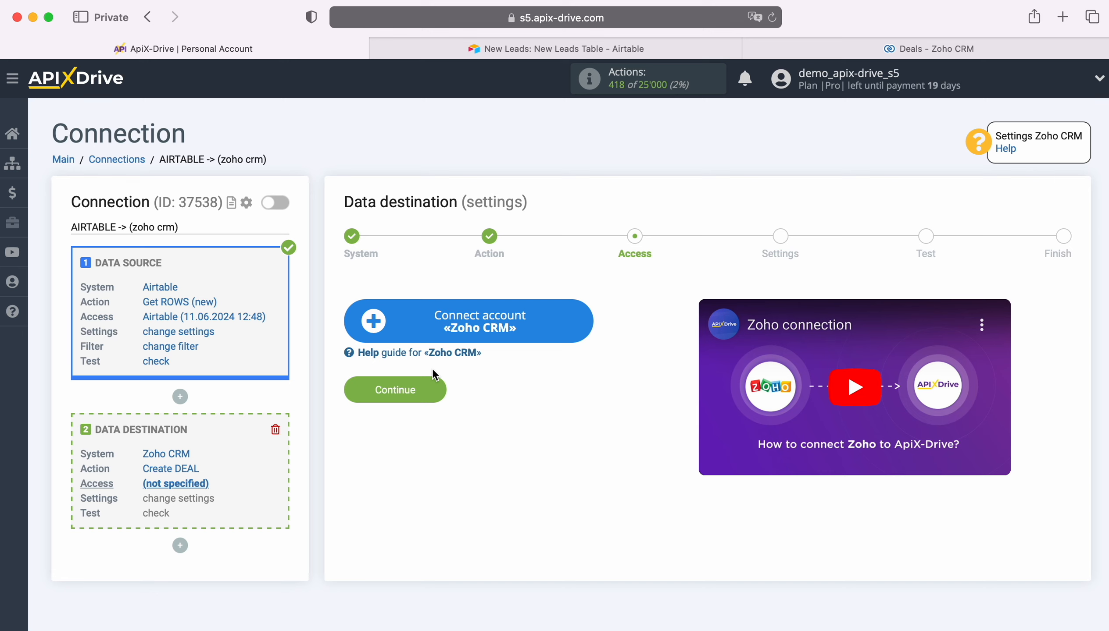
left_click(580, 329)
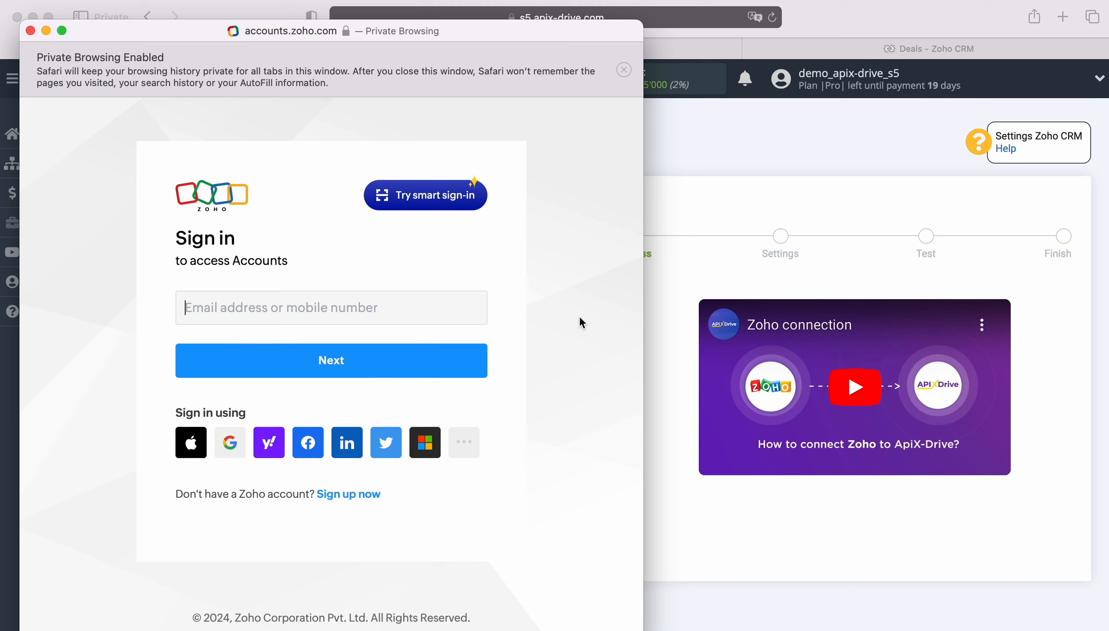
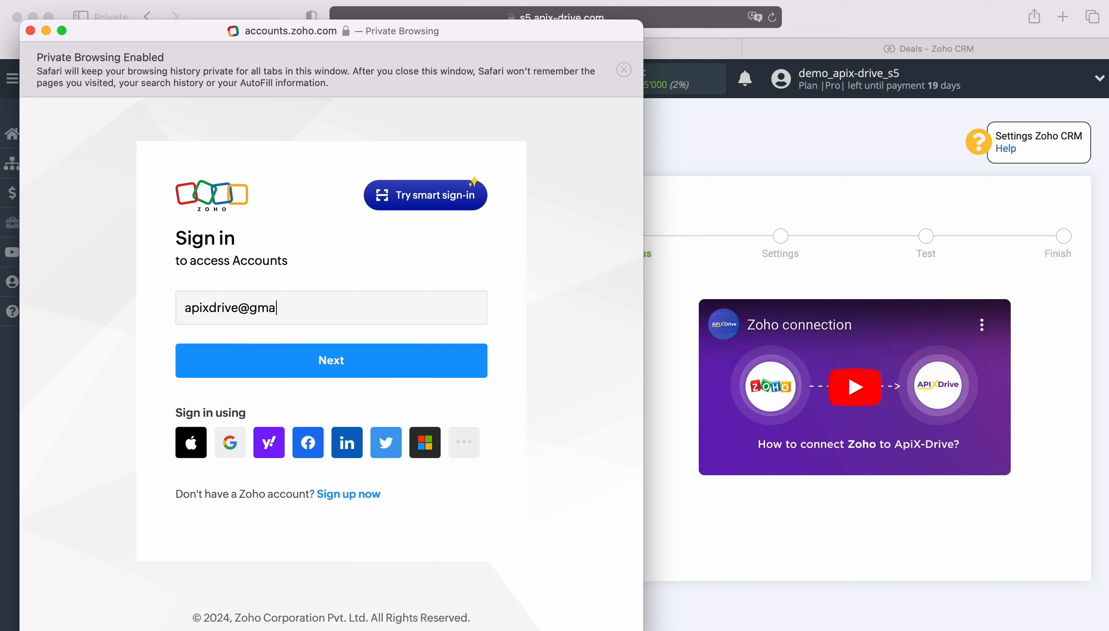
Sign in to Zoho with the account e-mail and saved password, then accept ApiX Drive's CRM access
key("Return")
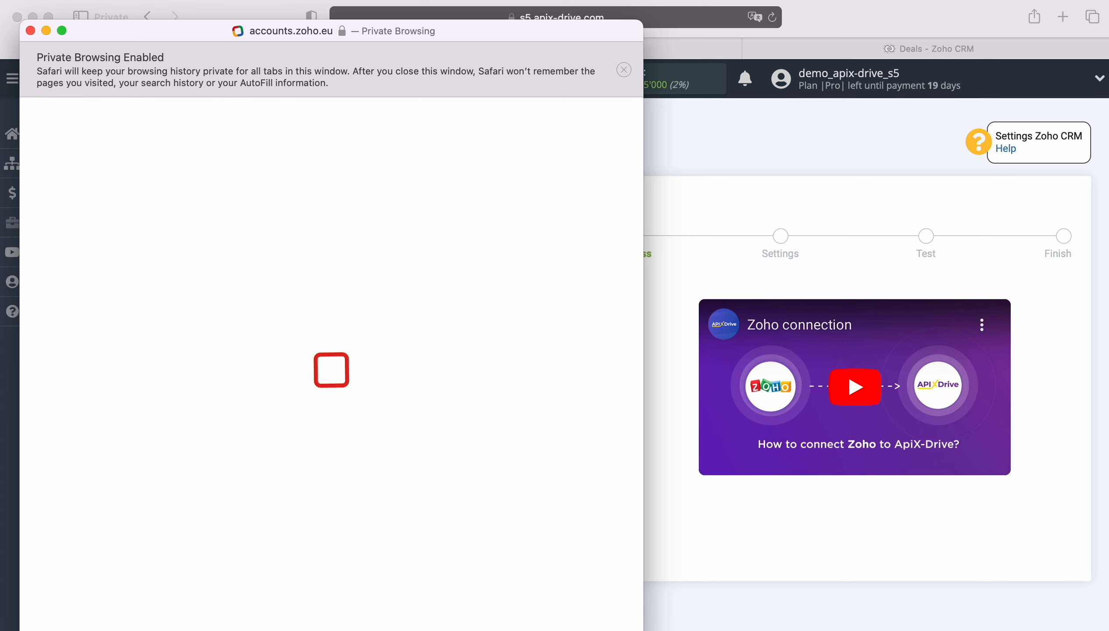
left_click(302, 370)
left_click(287, 390)
left_click(332, 450)
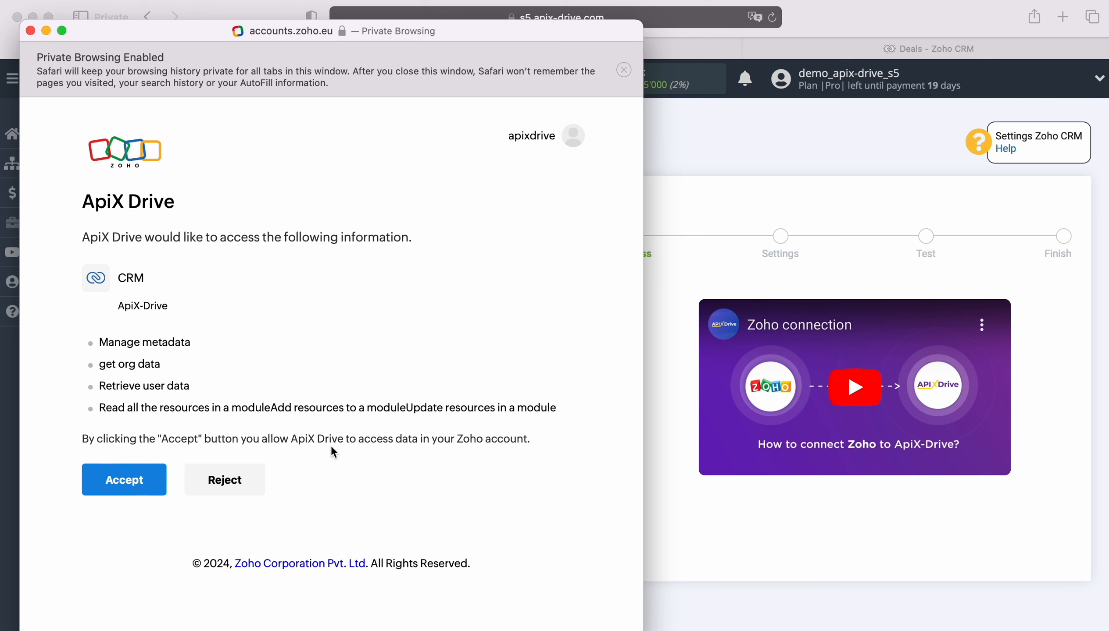
left_click(116, 472)
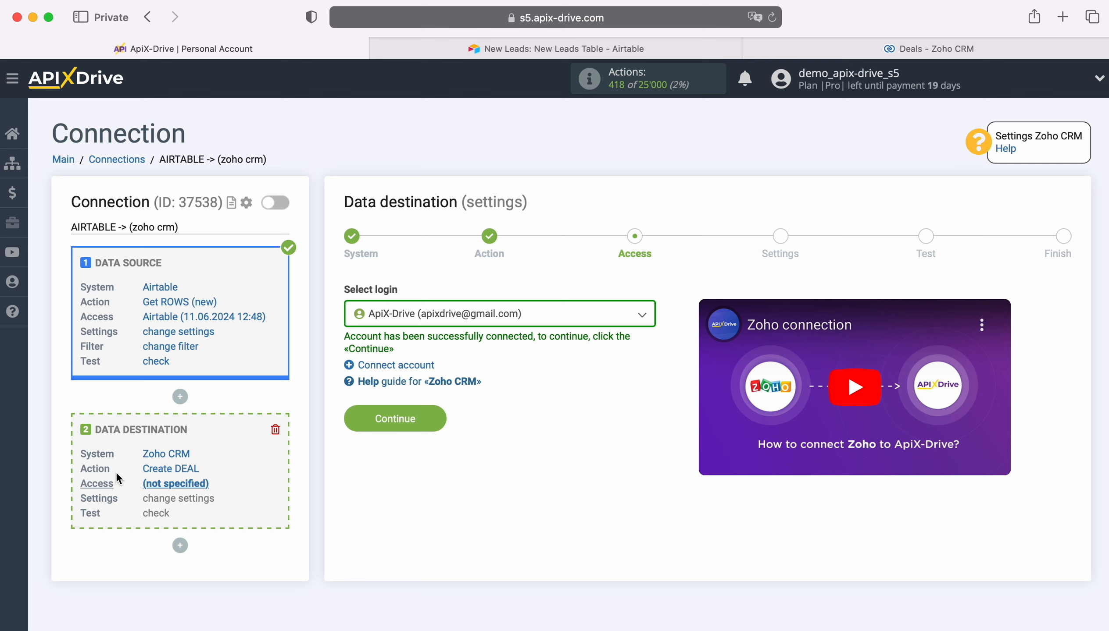
Choose the connected Zoho CRM login and continue to the deal fields (Amount, Closing Date, Deal Name)
left_click(542, 318)
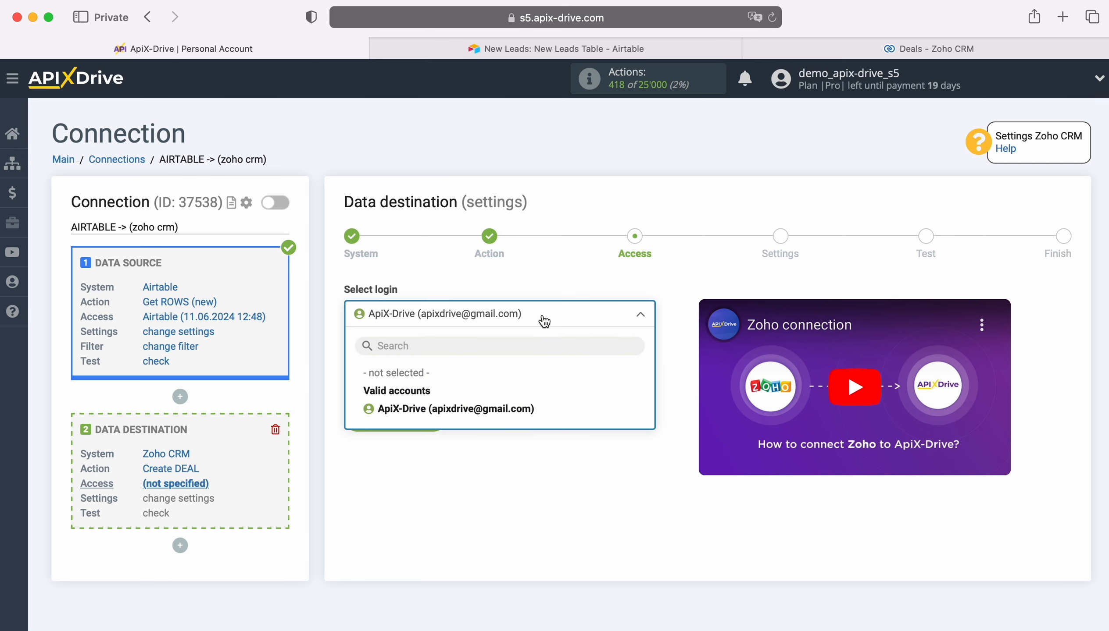
left_click(495, 409)
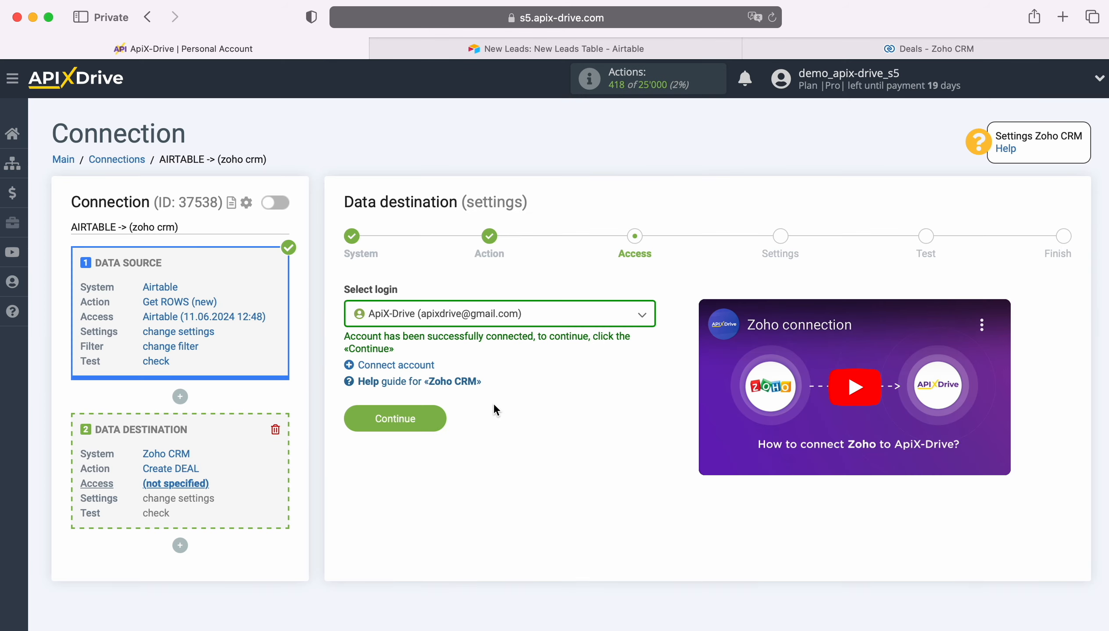
left_click(439, 413)
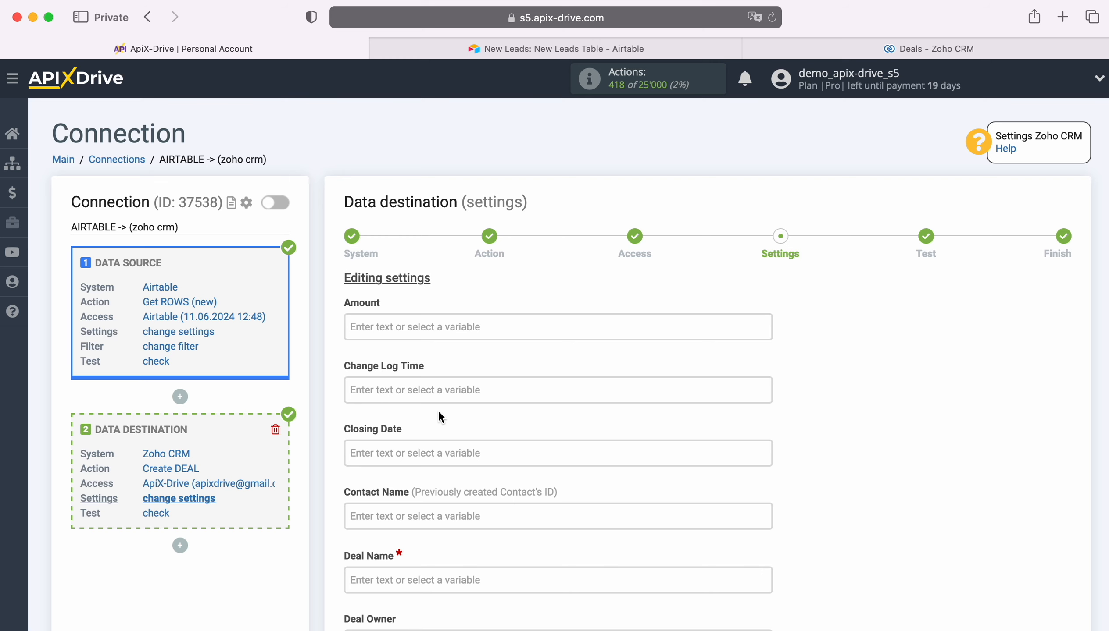
scroll(440, 418, "down", 5)
Fill Deal Name with 'New ROW from AirTable' followed by the Airtable First name and Last name variables
left_click(436, 426)
scroll(585, 425, "down", 5)
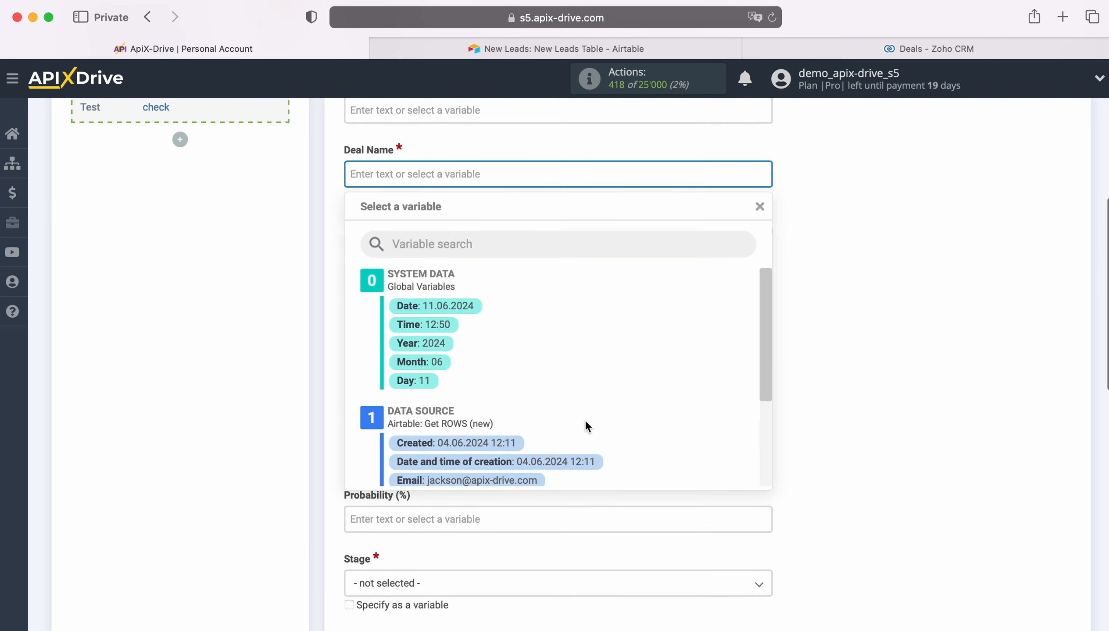
left_click(467, 400)
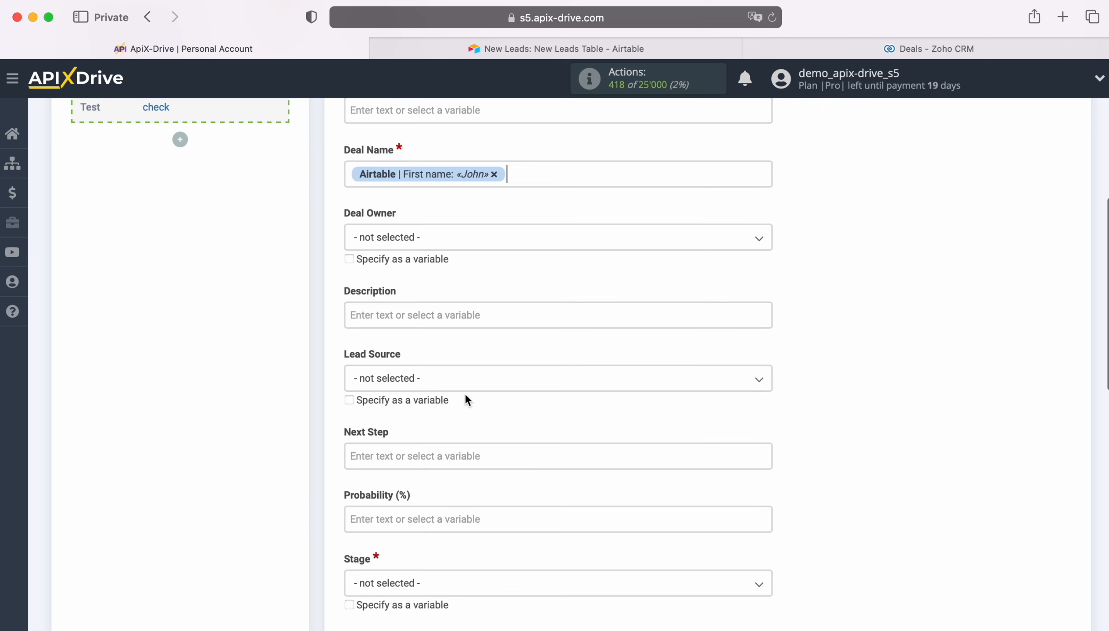
left_click(520, 173)
left_click(467, 418)
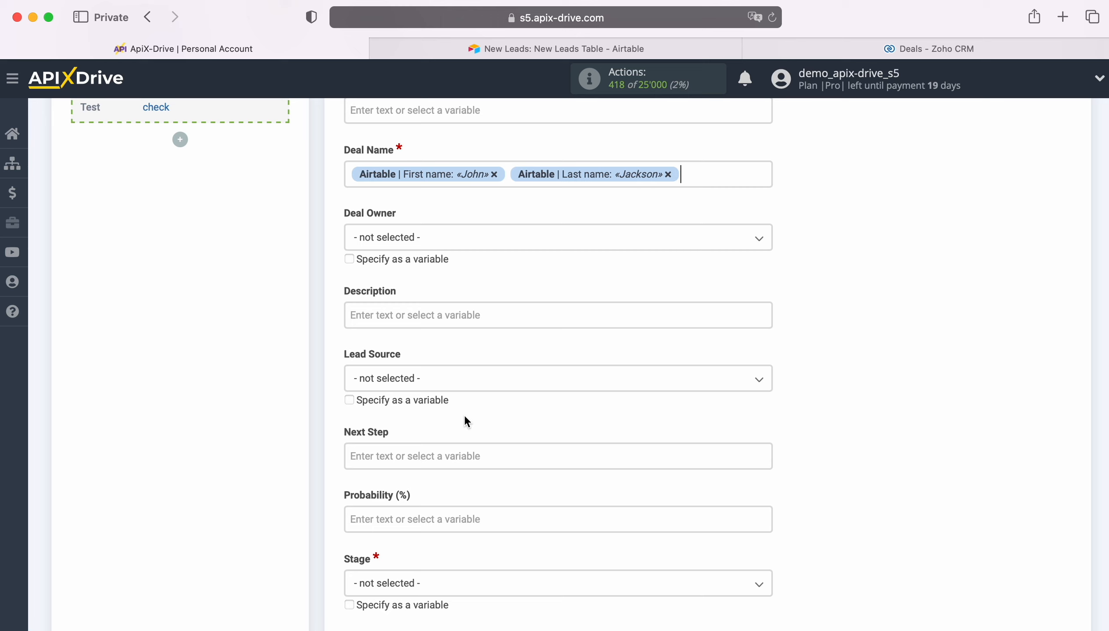
left_click(350, 174)
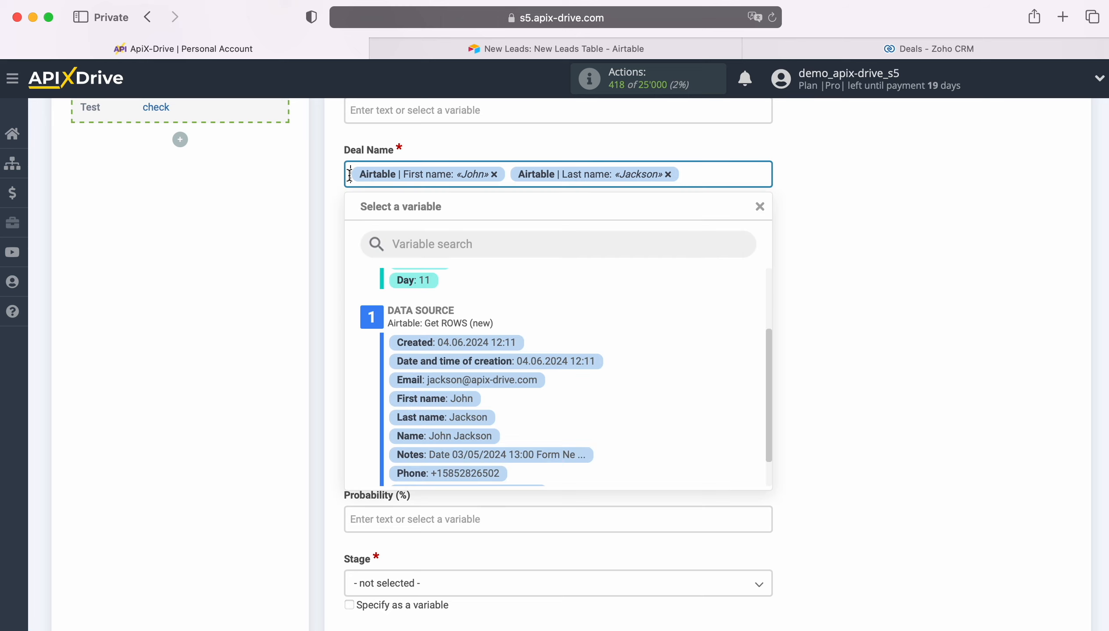
type("New ROW from")
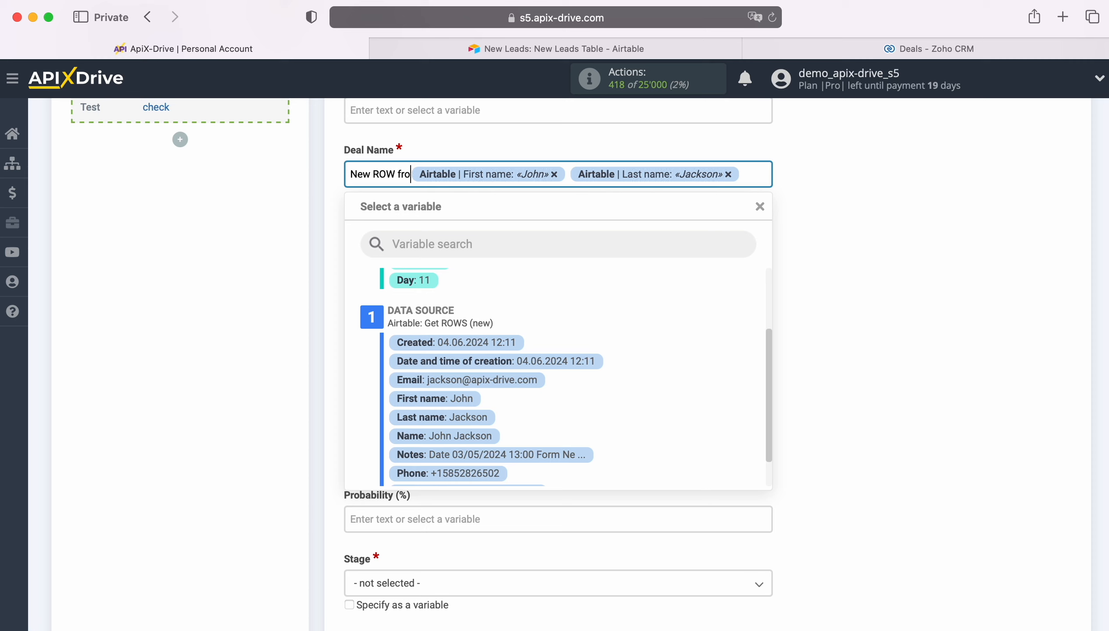
type("AirTable")
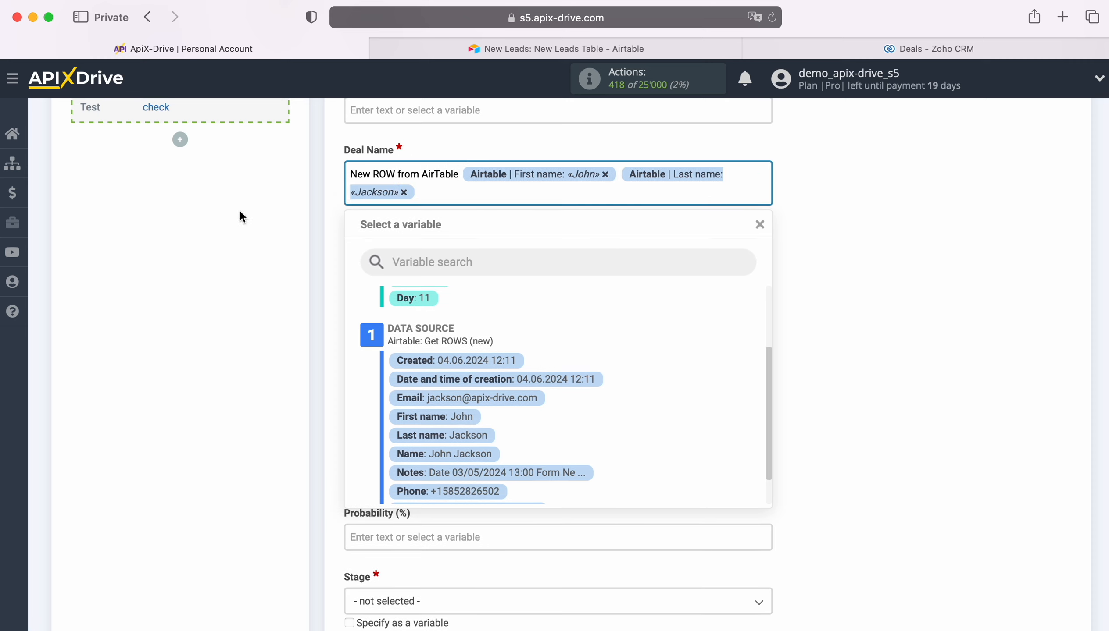
left_click(235, 212)
Start the deal Description with 'Date' plus Airtable's Created date and 'Name' plus the Airtable Name field
scroll(477, 301, "down", 3)
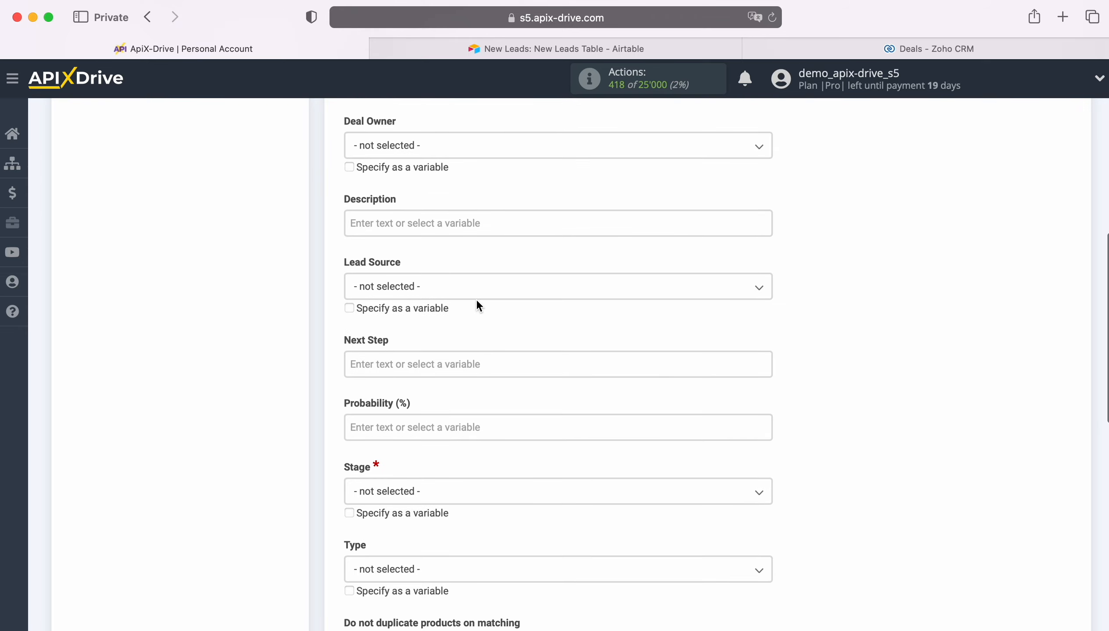
left_click(412, 219)
scroll(413, 219, "down", 2)
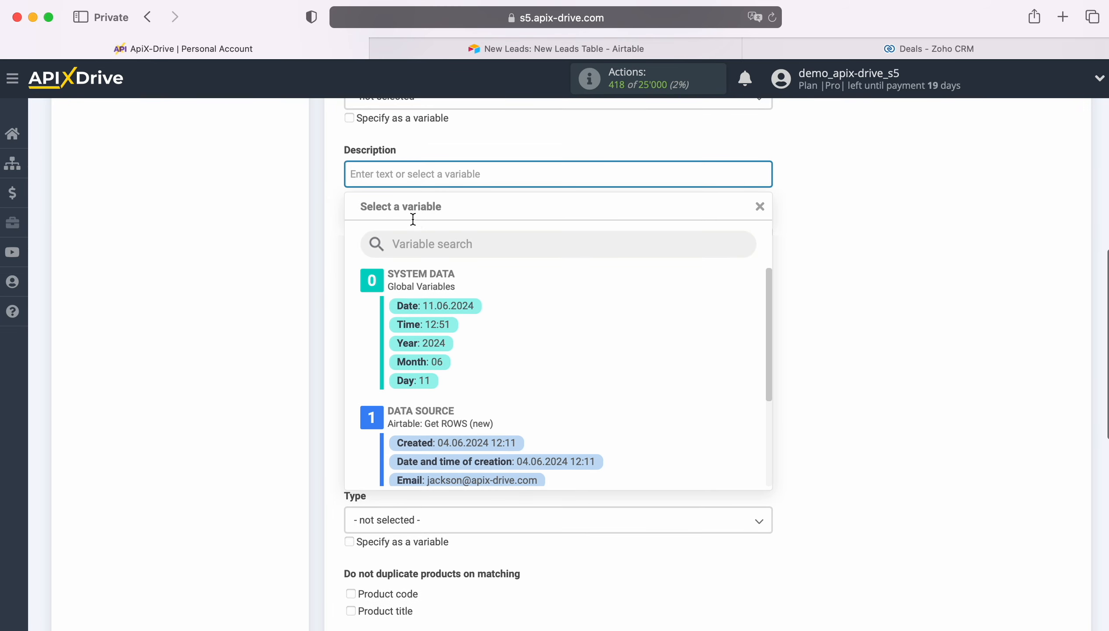
type("Date")
scroll(495, 391, "down", 2)
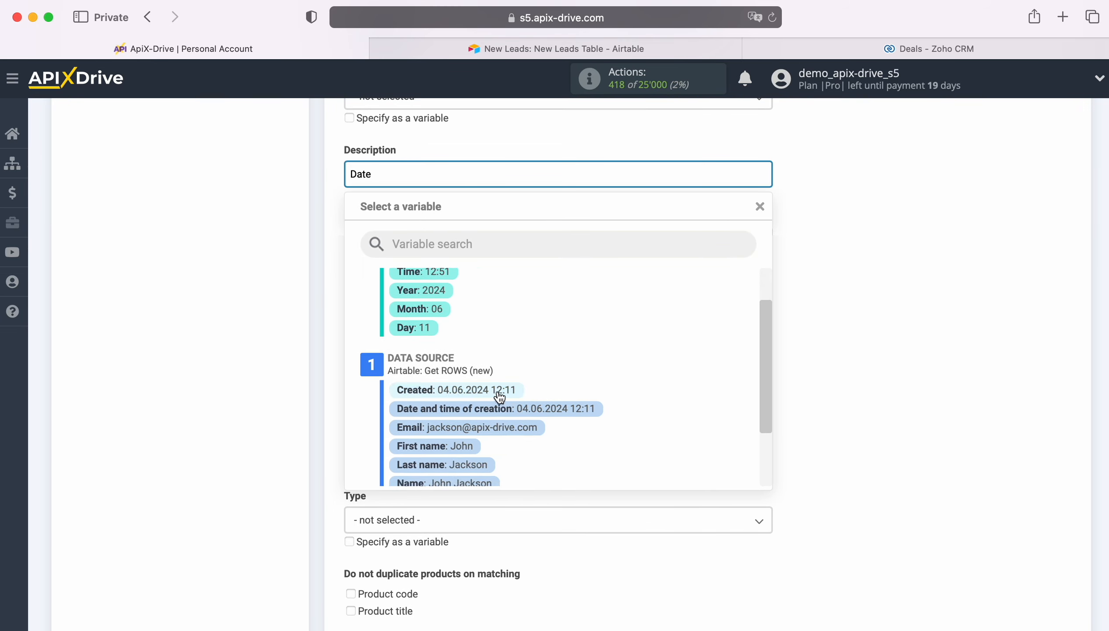
left_click(496, 390)
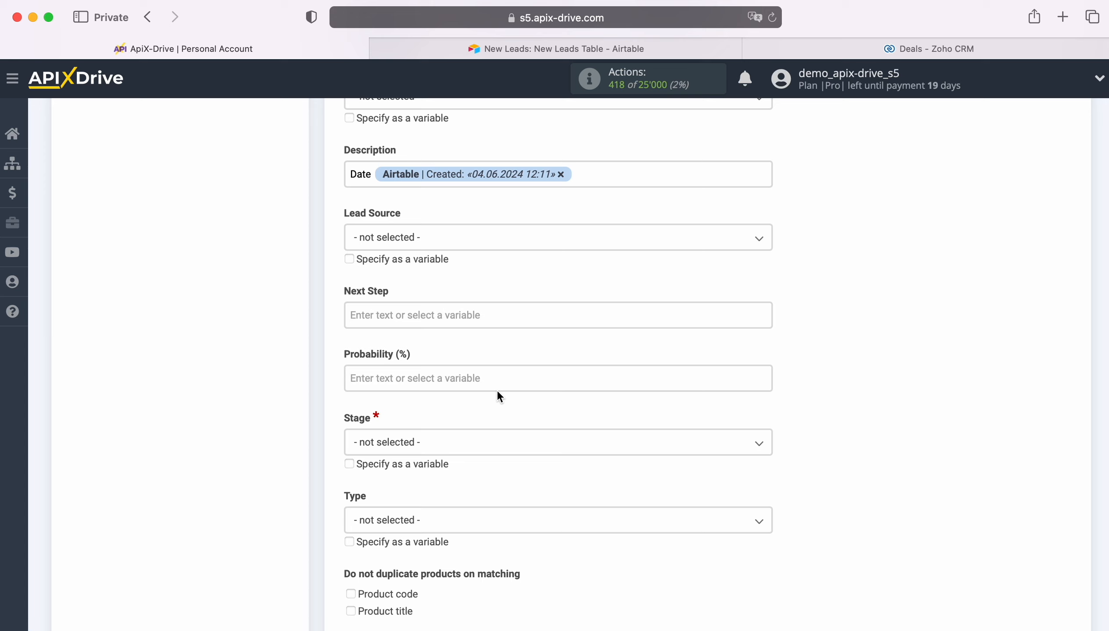
key("Return")
type("Name")
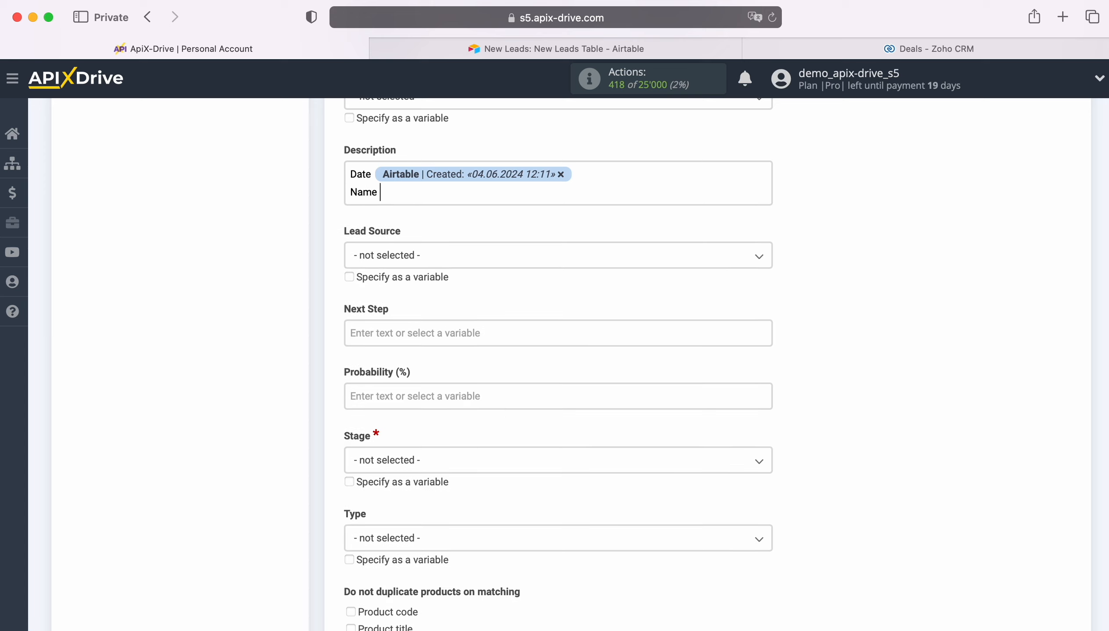
left_click(435, 194)
scroll(559, 371, "down", 2)
left_click(464, 444)
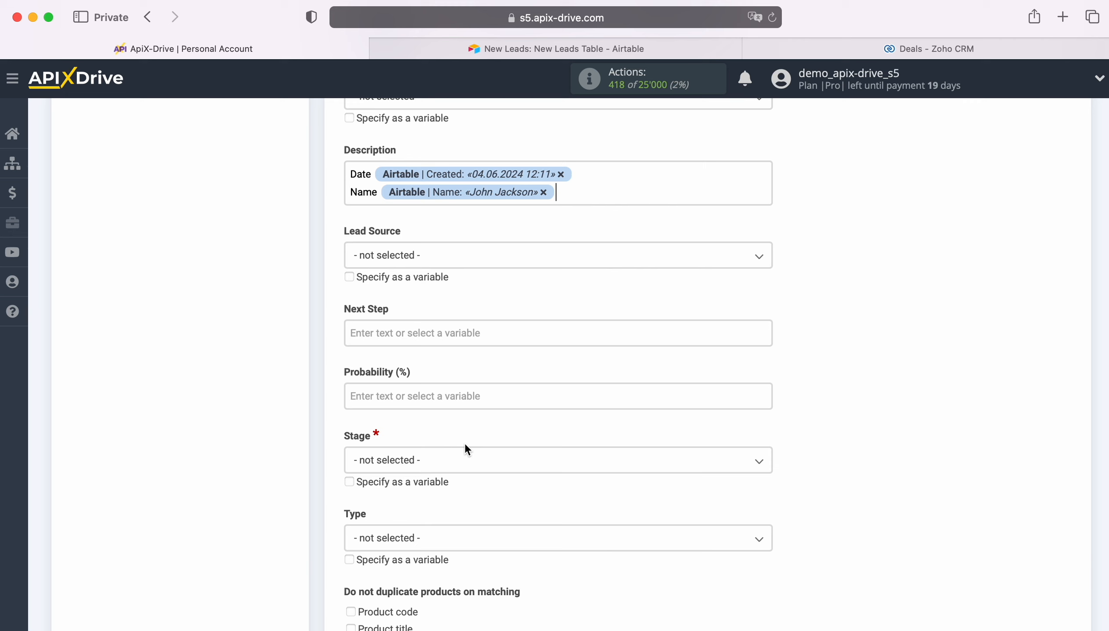
Add 'Email' and 'Phone' lines to the Description with the matching Airtable Email and Phone fields
key("Return")
type("Email")
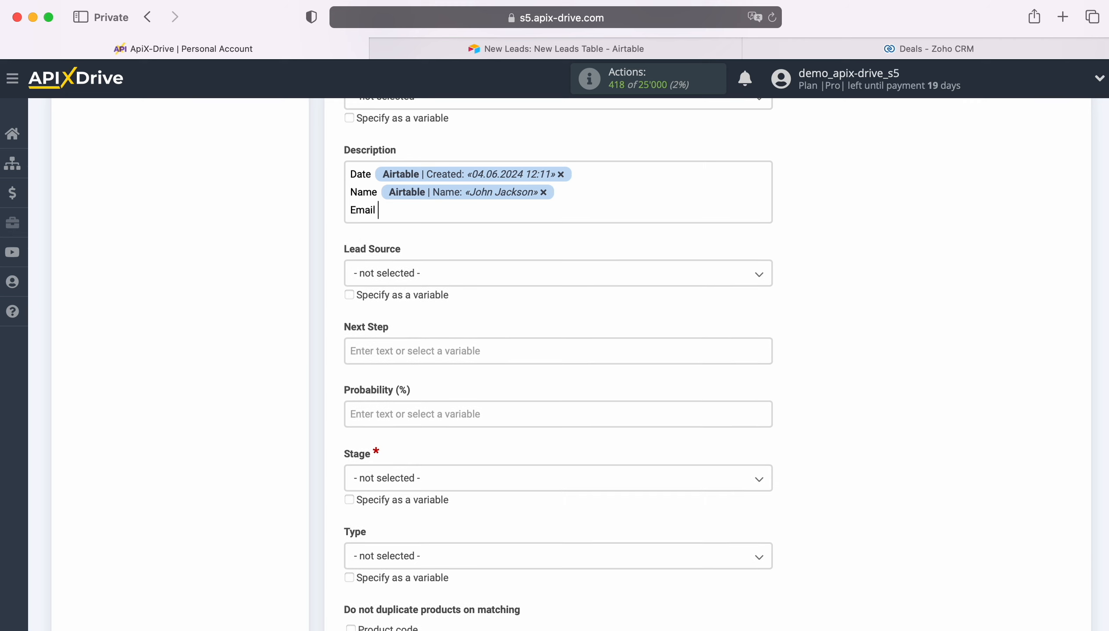
left_click(456, 218)
left_click(475, 352)
key("Return")
type("Phone")
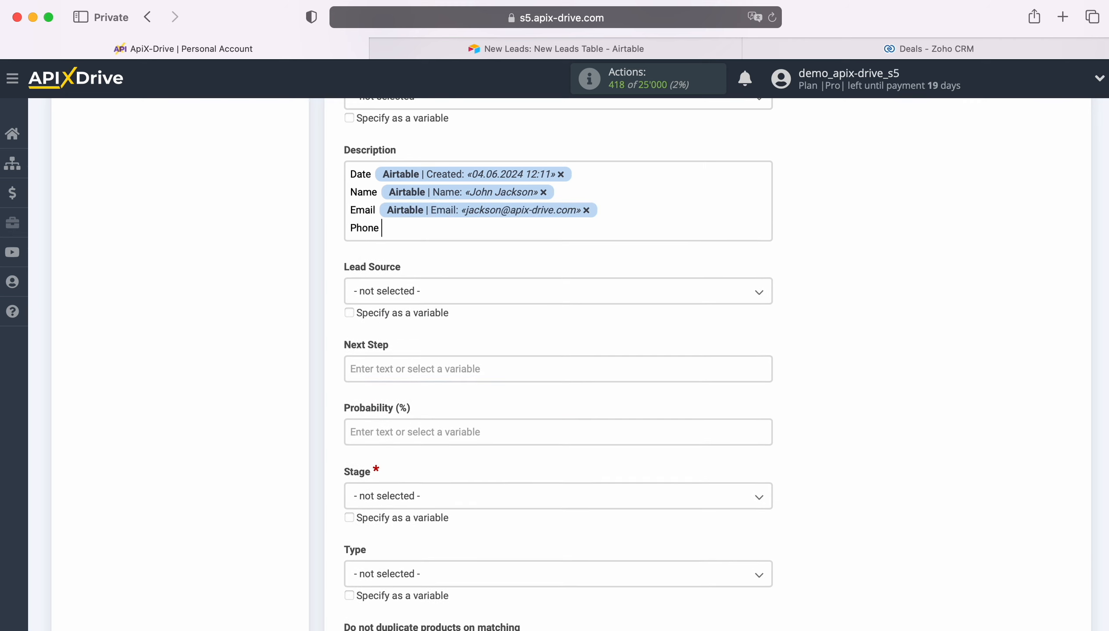
left_click(433, 227)
left_click(470, 495)
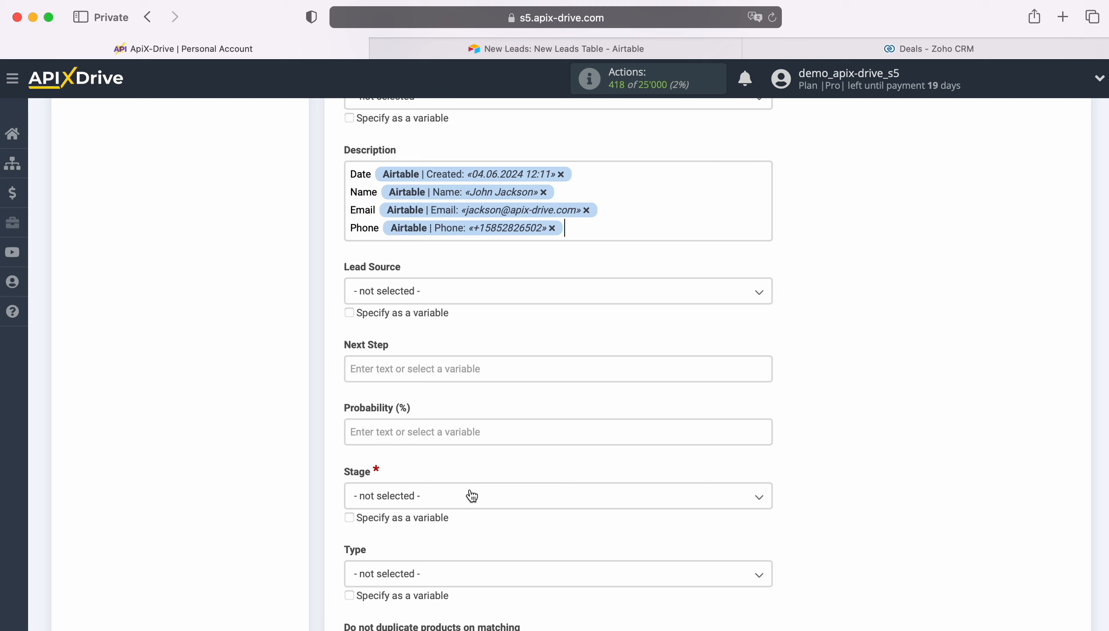
Set Lead Source to Advertisement and Stage to Qualification, then save the deal field settings
left_click(415, 292)
left_click(413, 387)
scroll(457, 381, "down", 3)
scroll(478, 387, "down", 2)
left_click(420, 340)
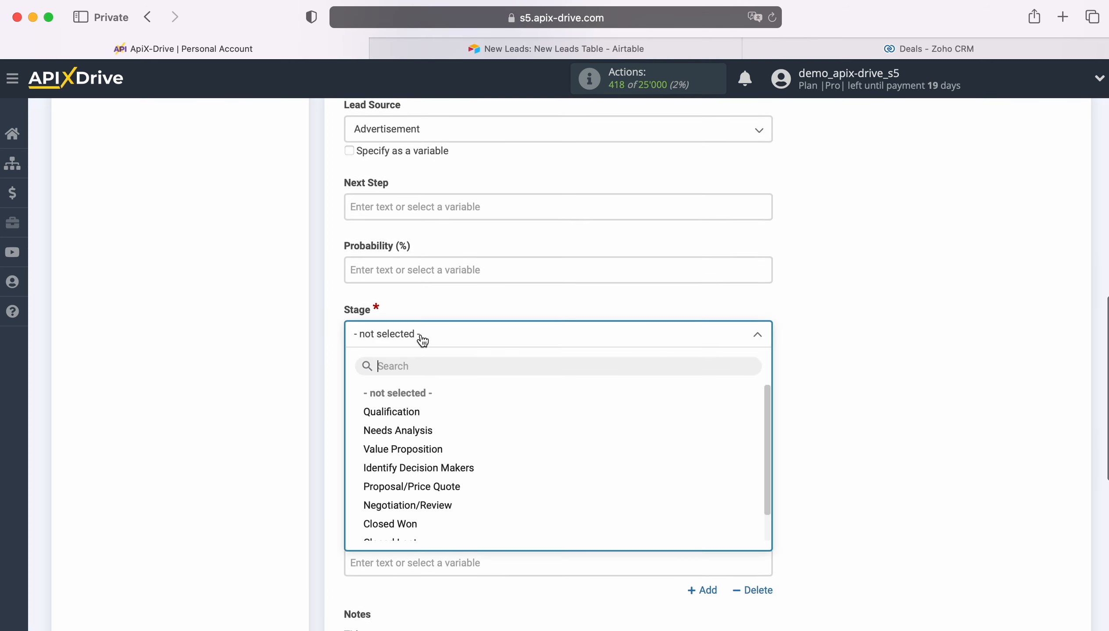
left_click(408, 413)
scroll(438, 413, "down", 7)
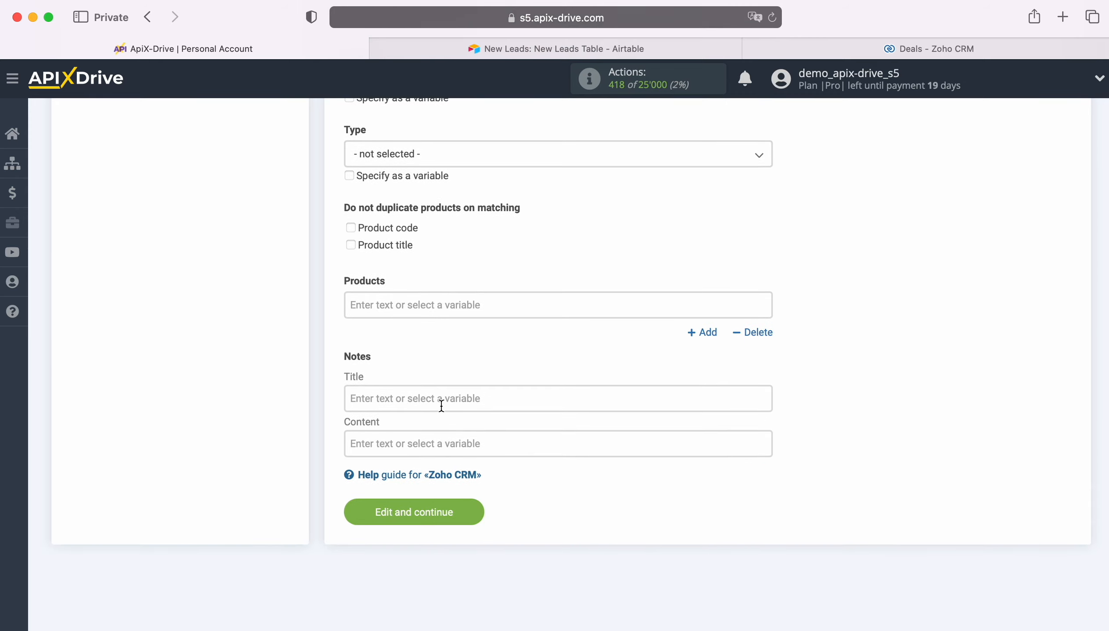
left_click(472, 504)
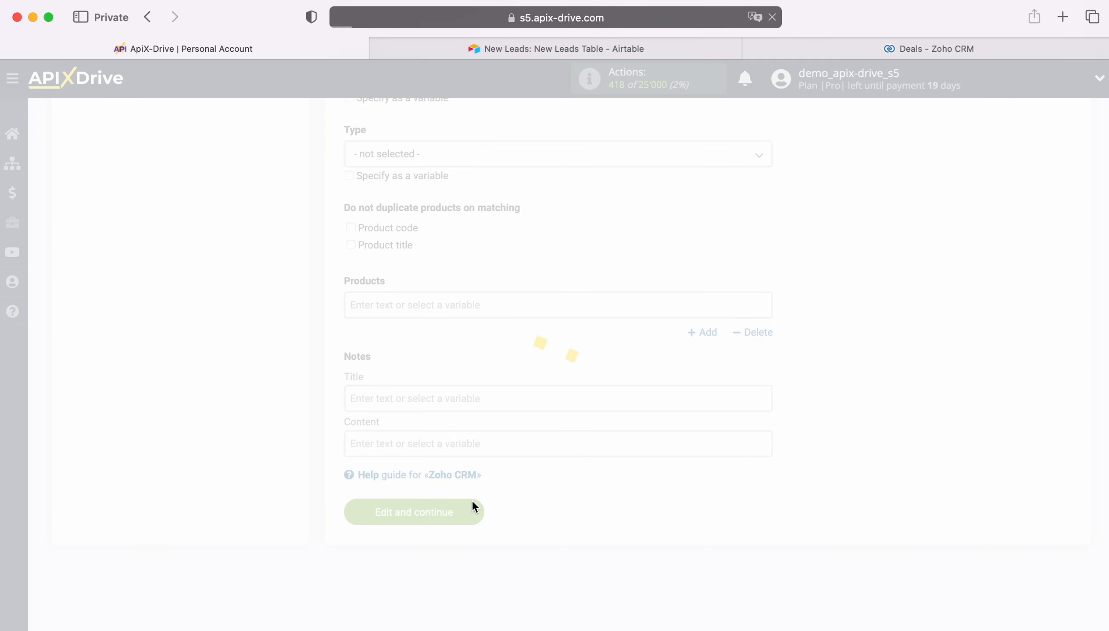
Send the test deal data to Zoho CRM and bring up the Zoho CRM Deals list
scroll(999, 398, "down", 3)
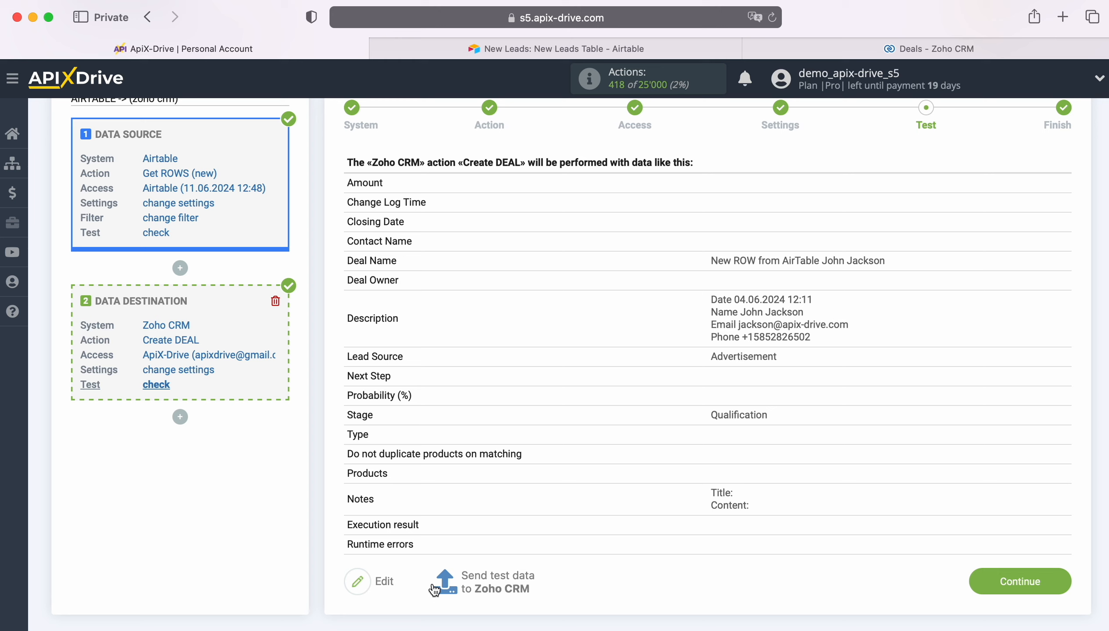
left_click(500, 579)
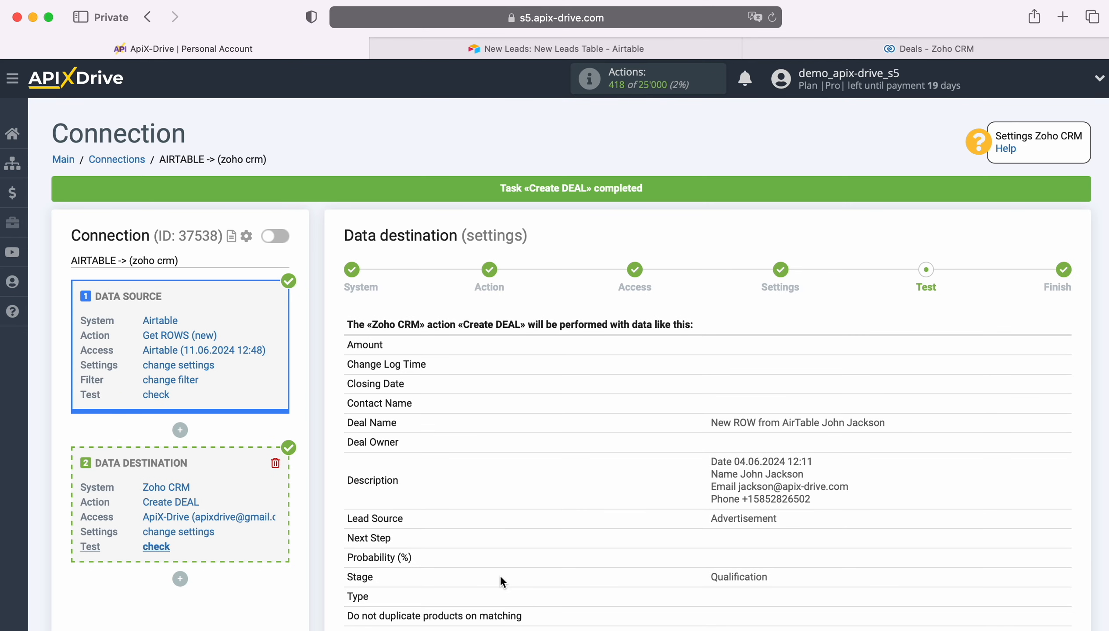
left_click(887, 48)
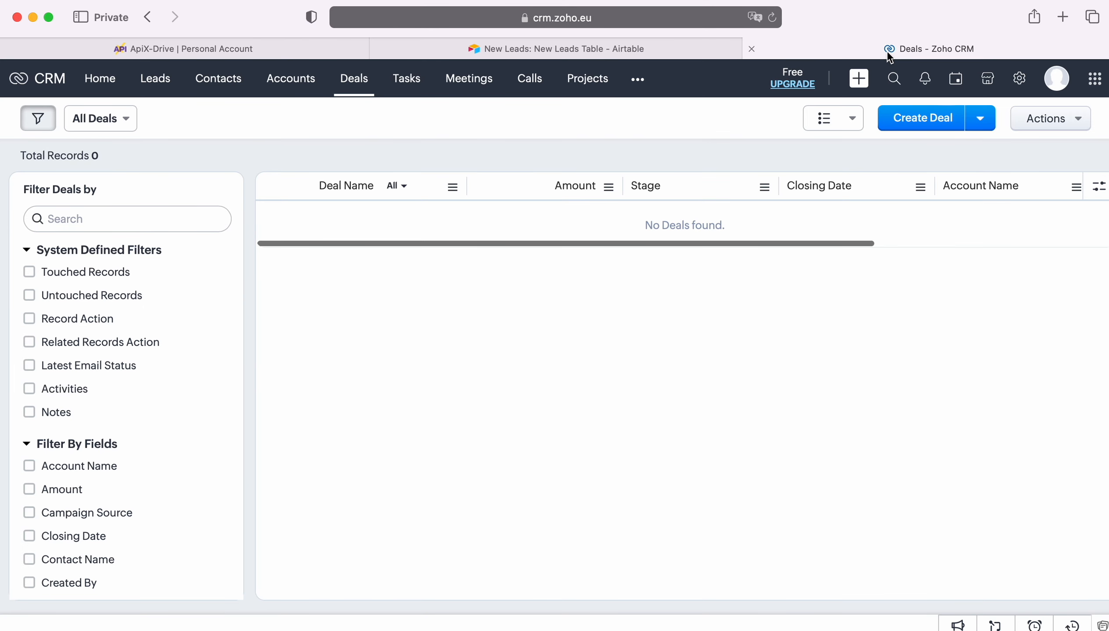
Reload the Deals list and open the new AirTable deal to check its Qualification stage and Advertisement source
left_click(773, 18)
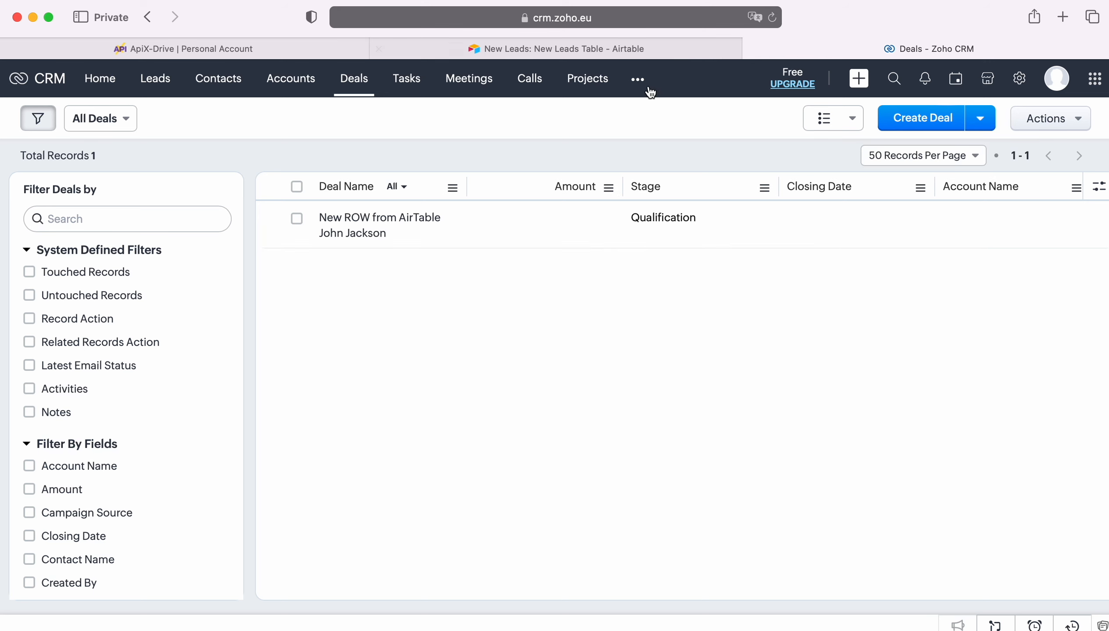
left_click(365, 217)
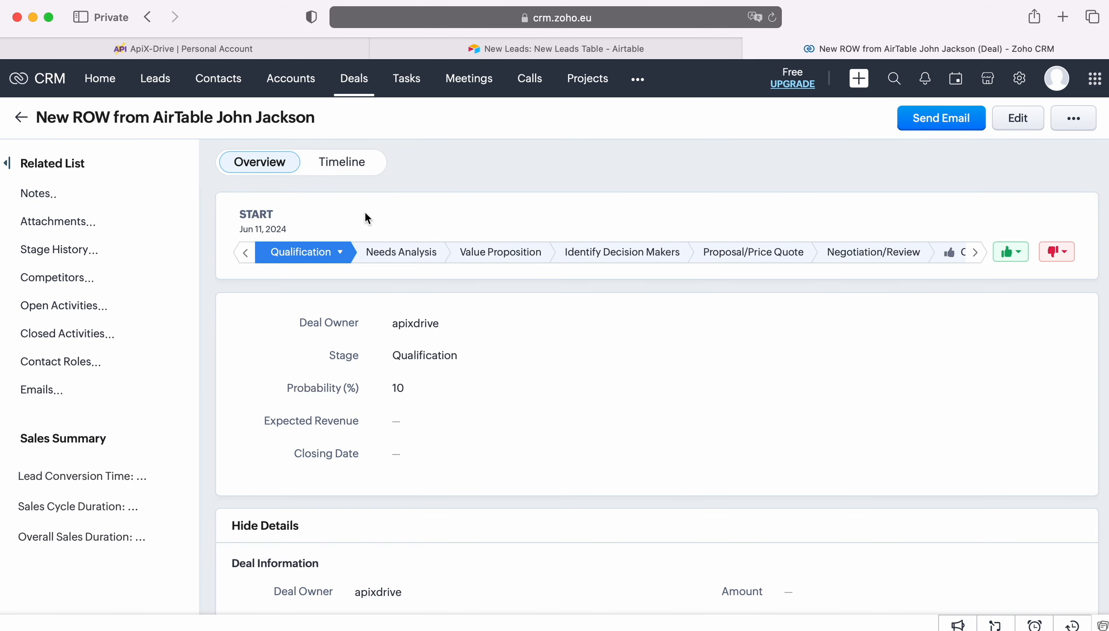
scroll(899, 363, "down", 5)
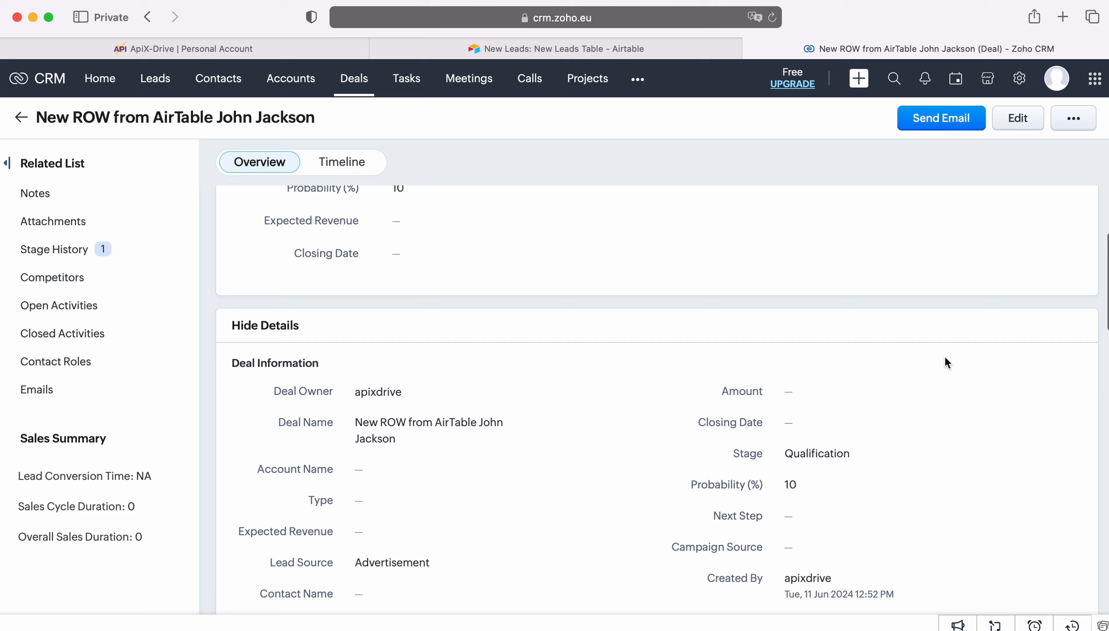
scroll(951, 363, "down", 2)
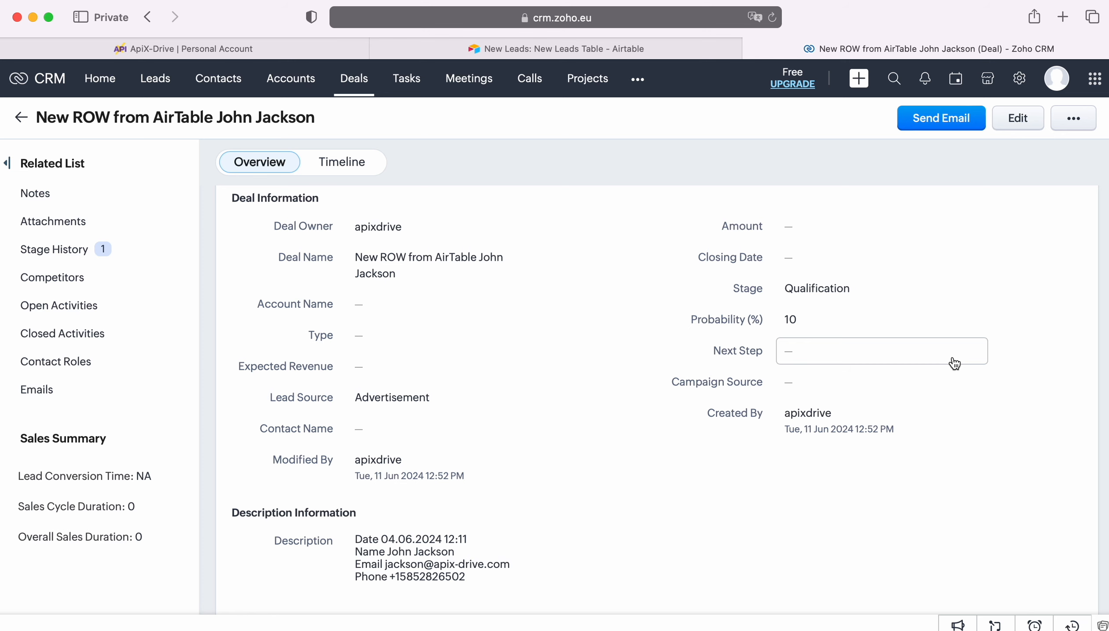
Back in ApiX-Drive, finish the test step and enable auto-update for the Airtable-to-Zoho connection
left_click(228, 46)
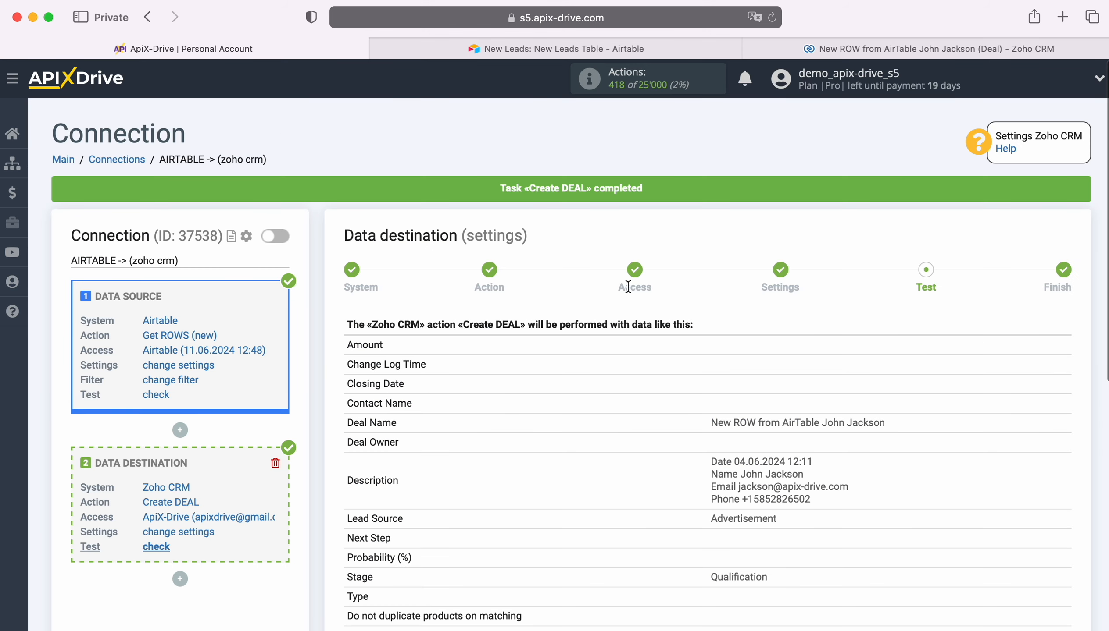
scroll(913, 351, "down", 5)
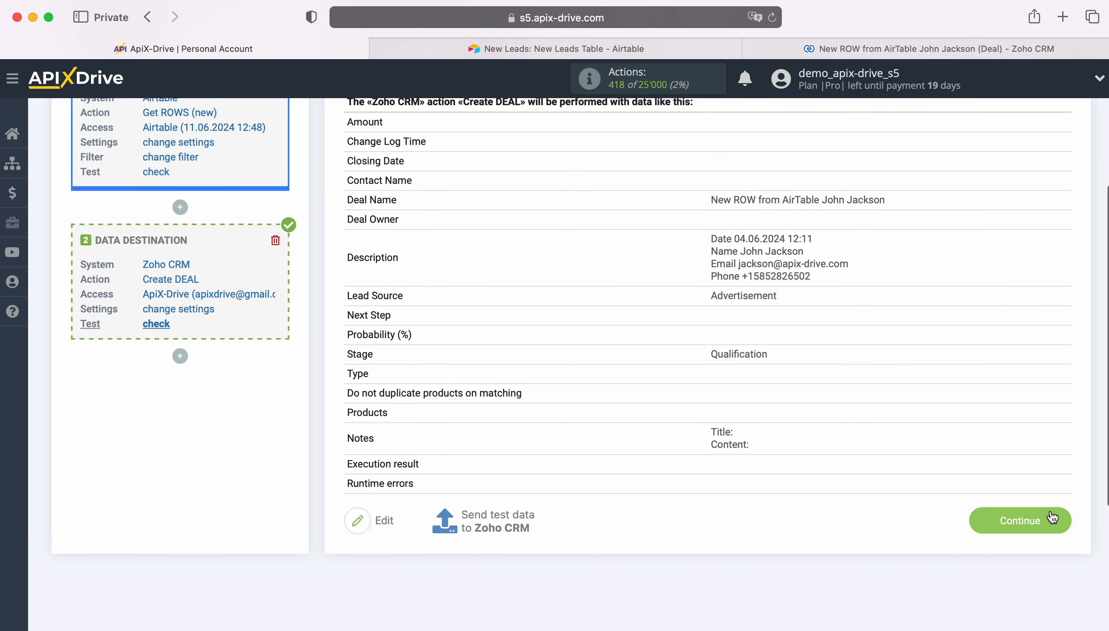
left_click(1051, 514)
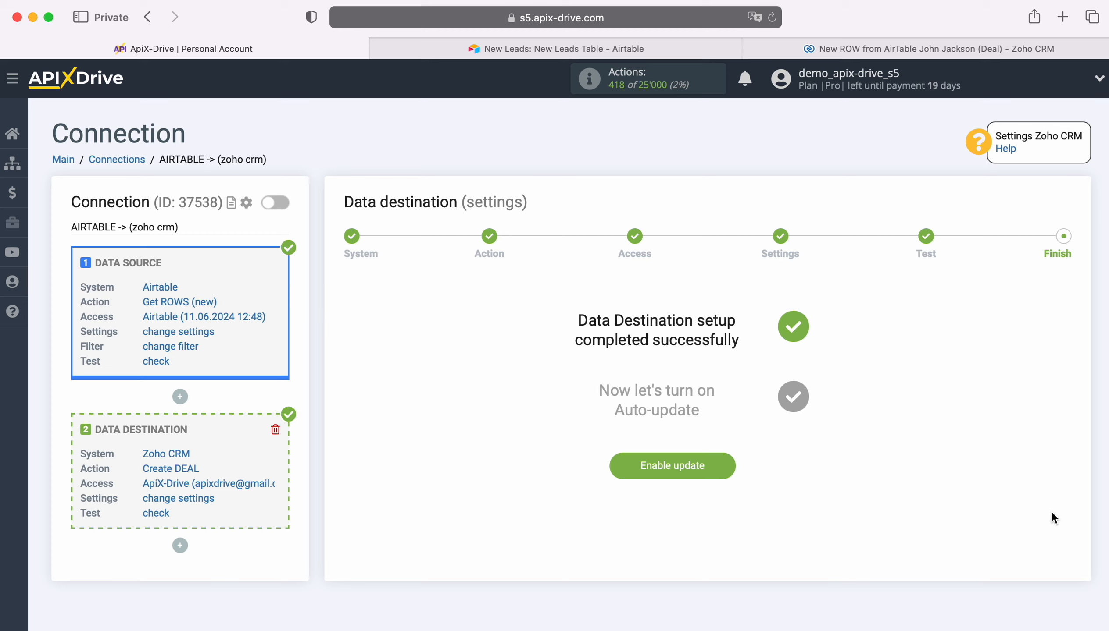
left_click(728, 465)
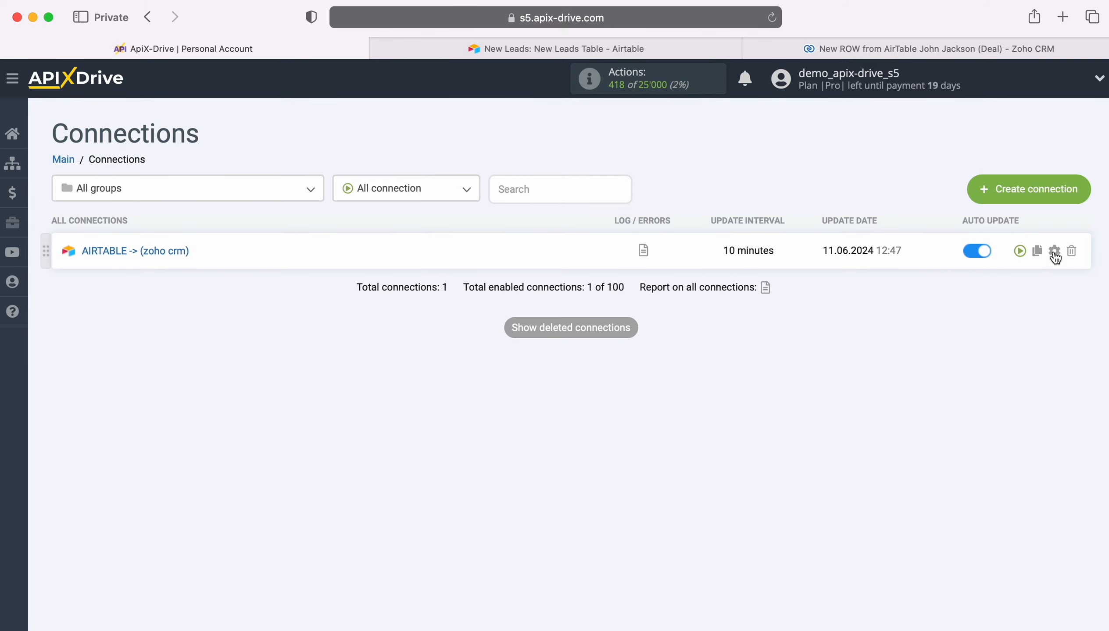
Change the AIRTABLE -> (zoho crm) connection's update interval to 5 minutes and save
left_click(1054, 251)
left_click(610, 365)
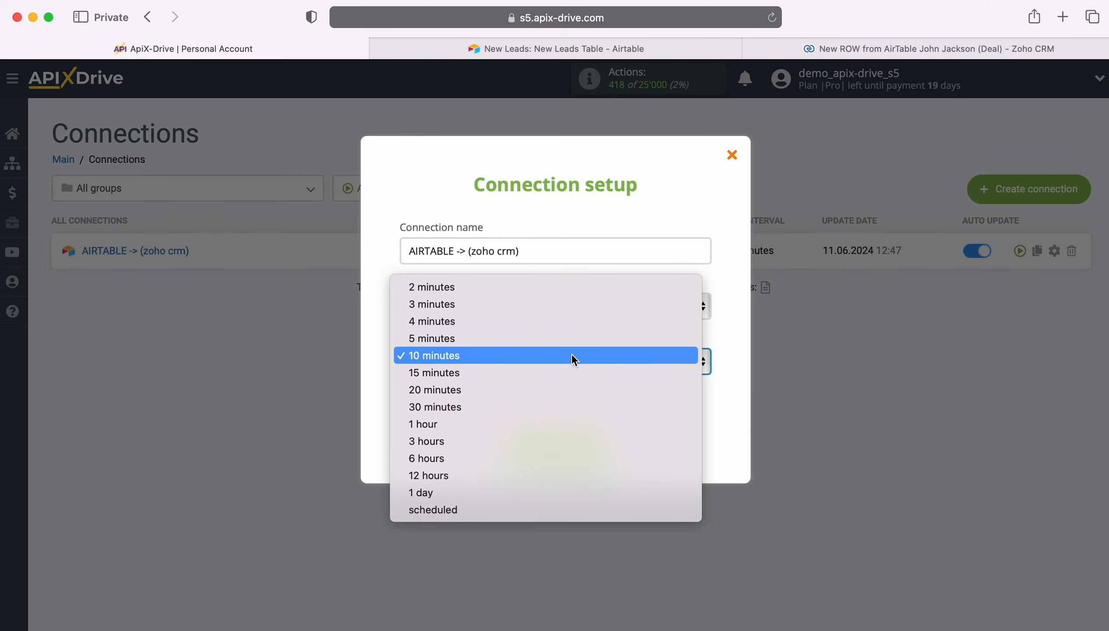
left_click(539, 340)
left_click(605, 439)
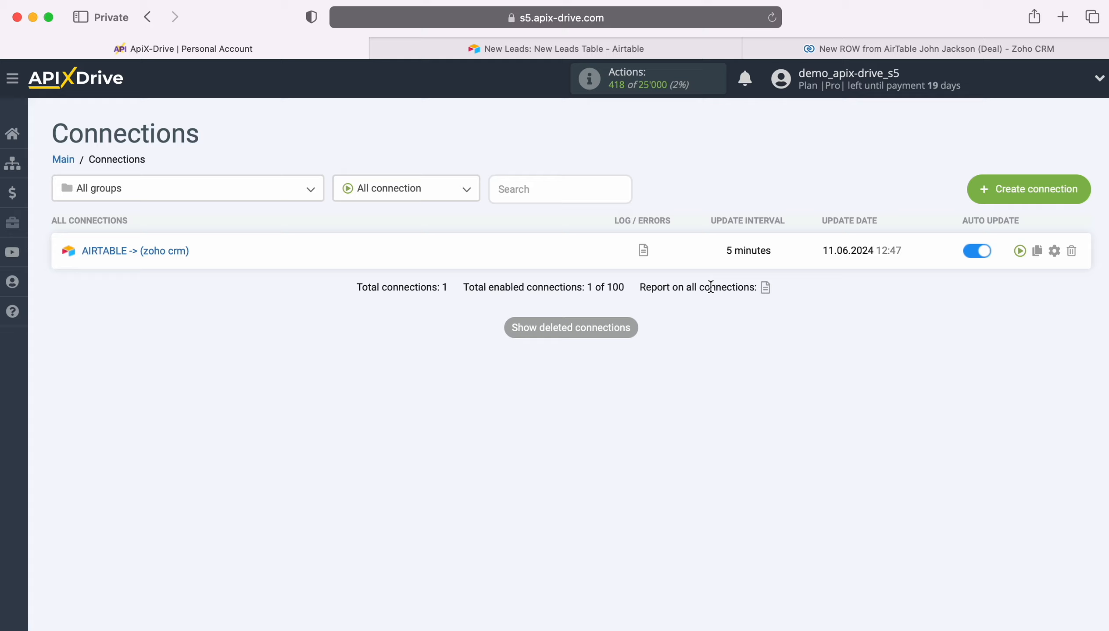